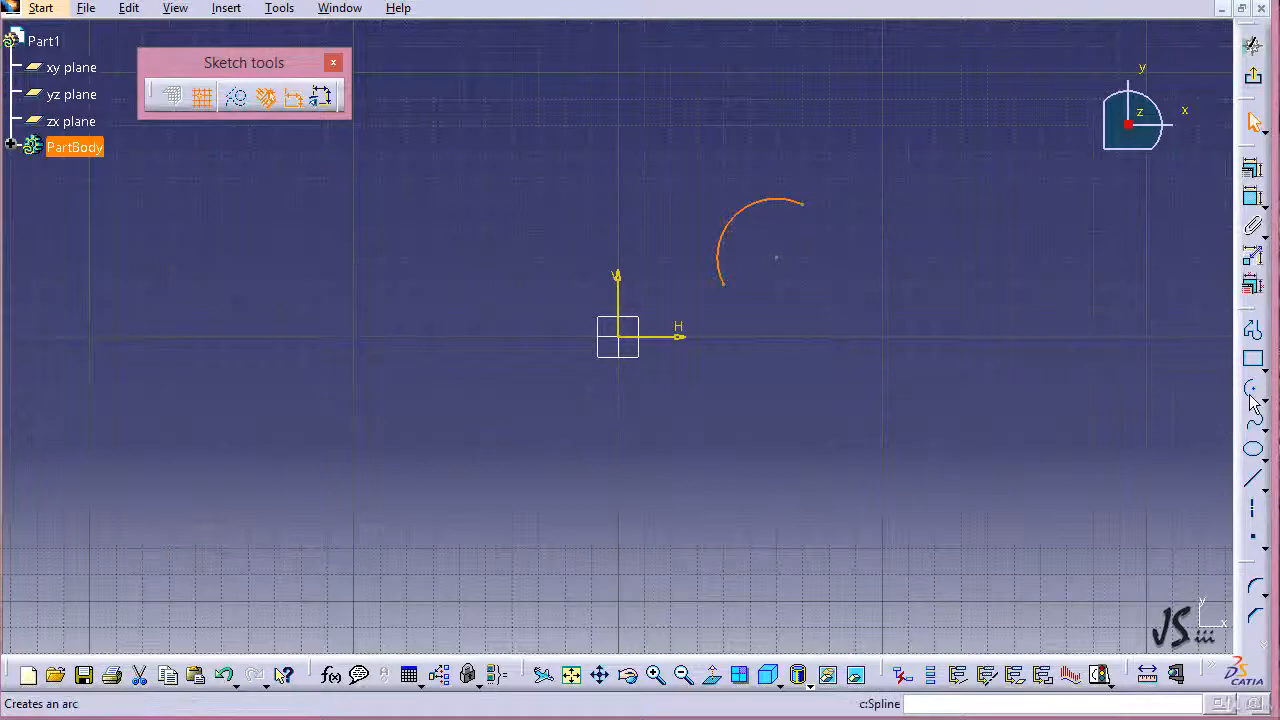
Draw a centre-point arc with a 30 mm radius below the existing arc
{"action": "left_click", "coordinate": [700, 549]}
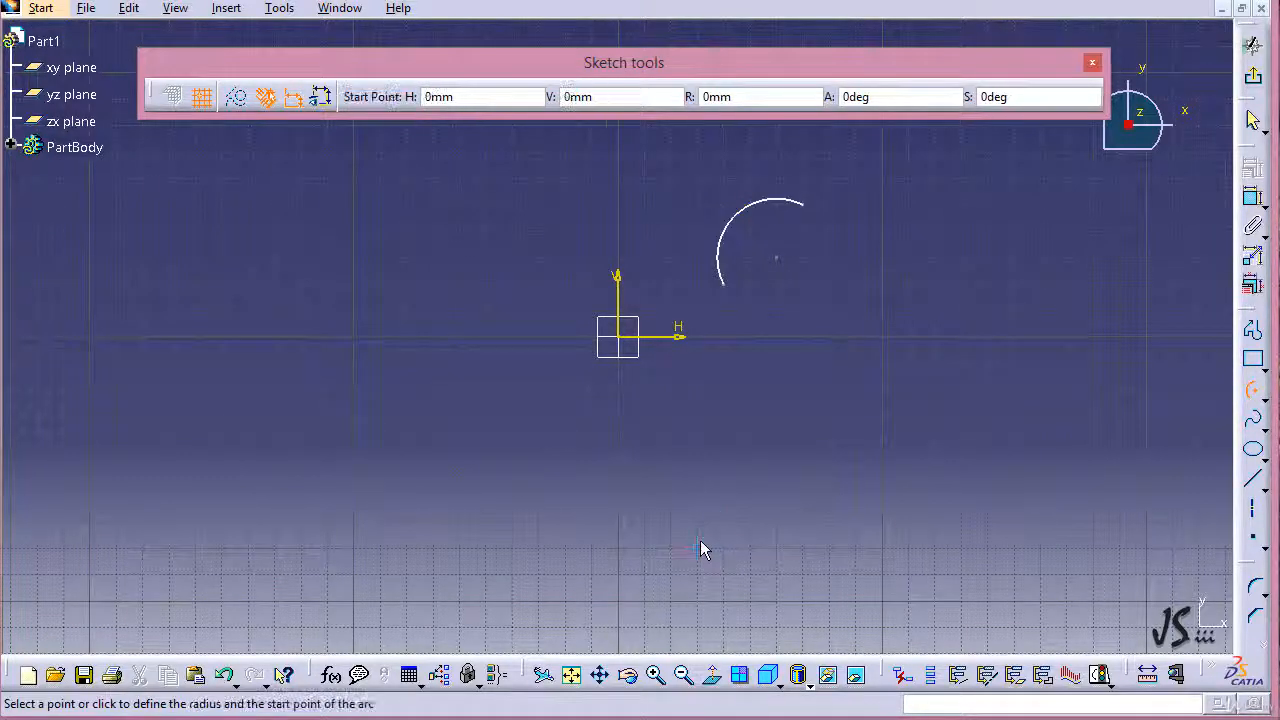
{"action": "left_click", "coordinate": [776, 549]}
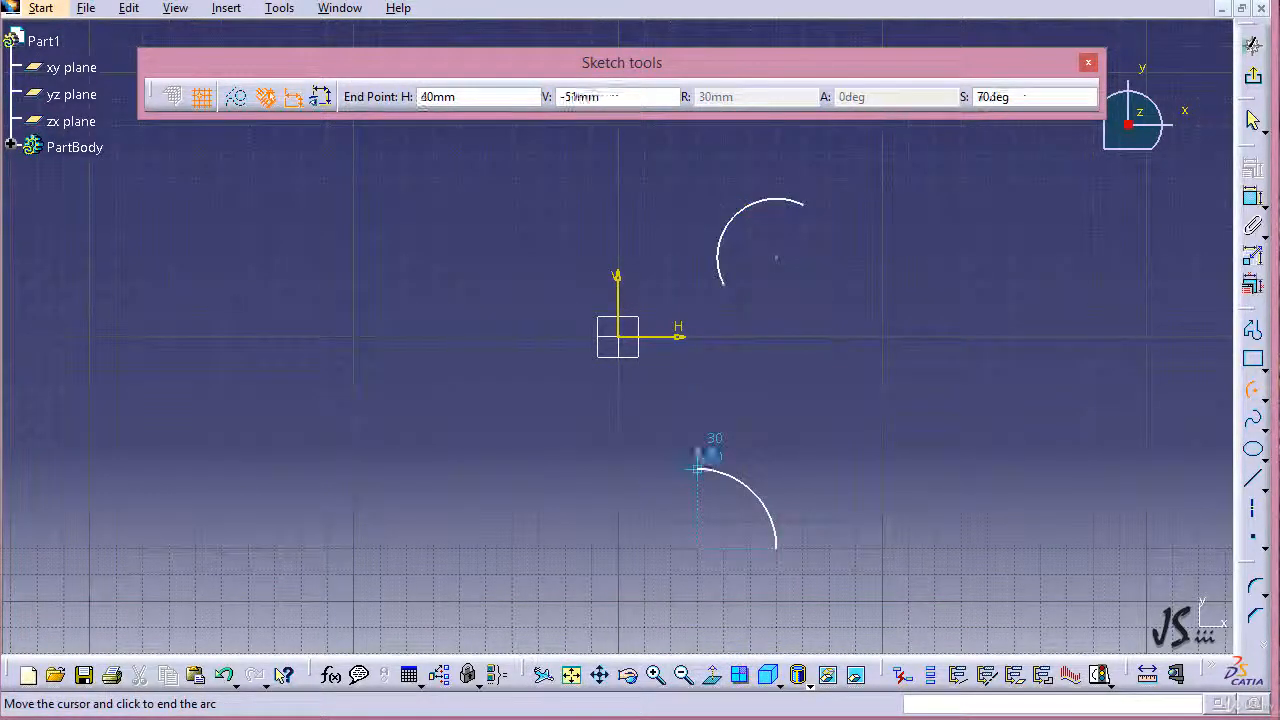
{"action": "left_click", "coordinate": [697, 468]}
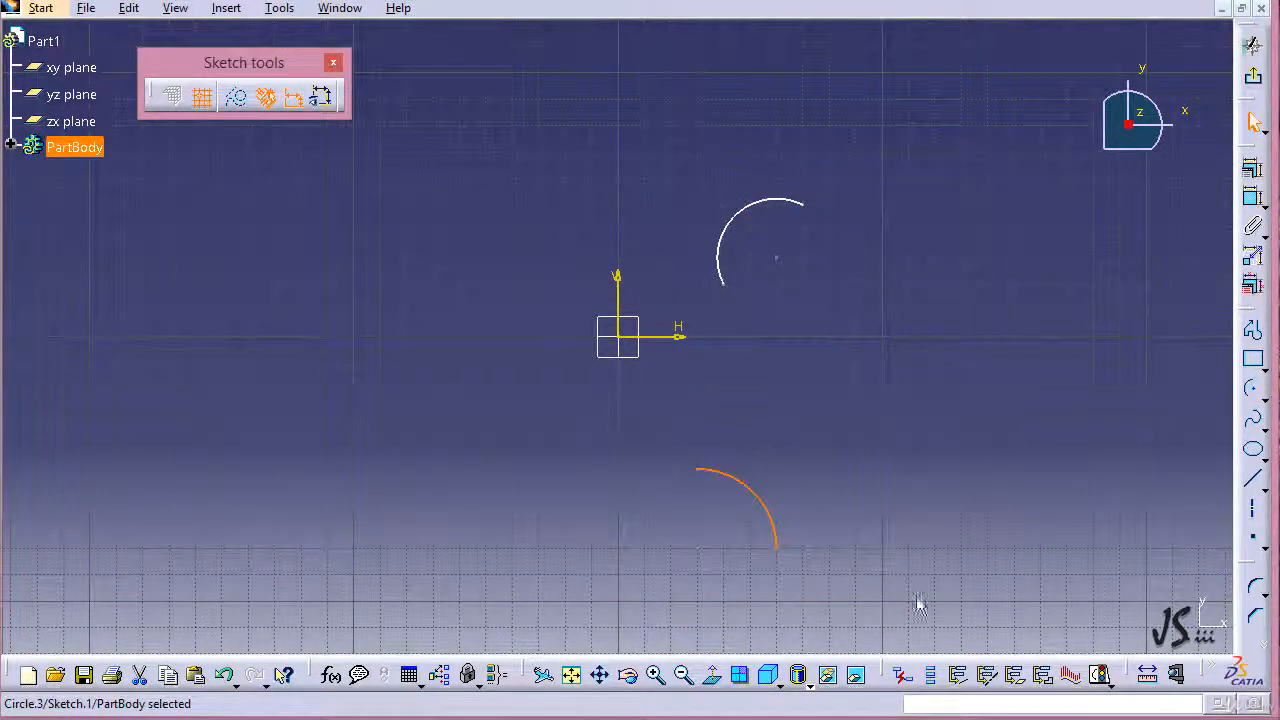
Draw a horizontal line to the right of the two arcs
{"action": "left_click", "coordinate": [1252, 479]}
{"action": "left_click", "coordinate": [1013, 390]}
{"action": "left_click", "coordinate": [881, 389]}
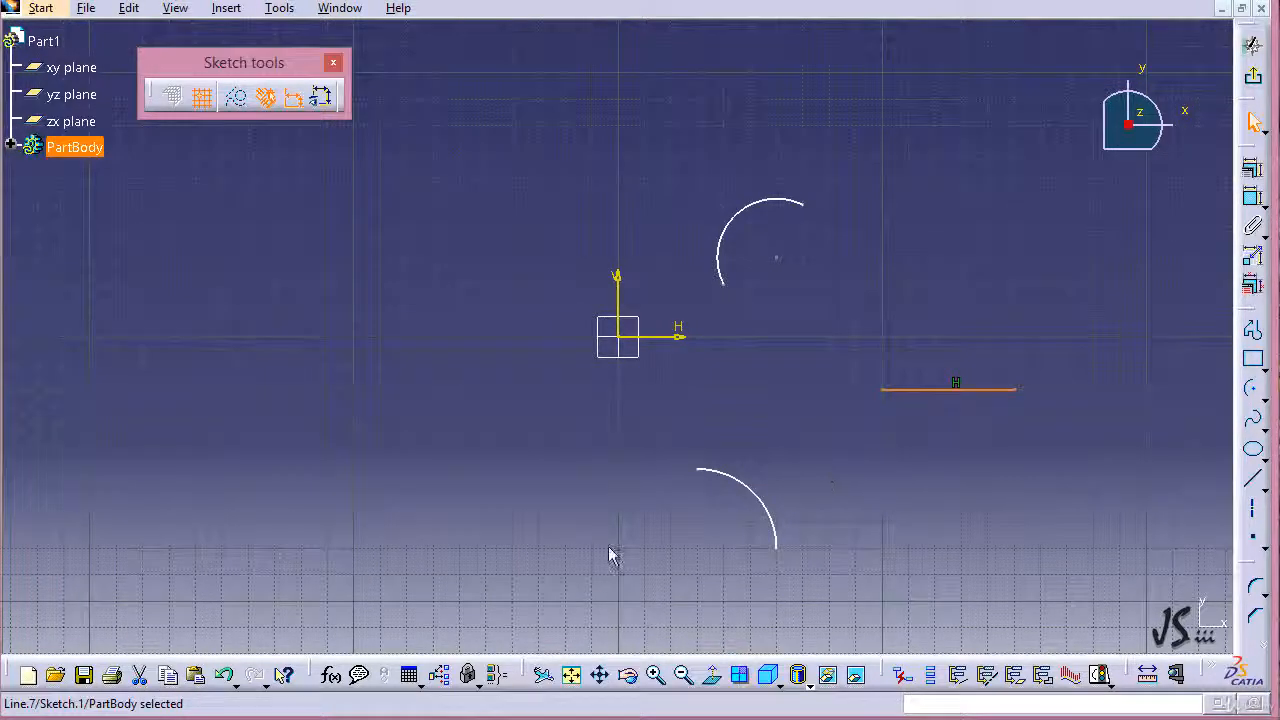
{"action": "left_click", "coordinate": [614, 403]}
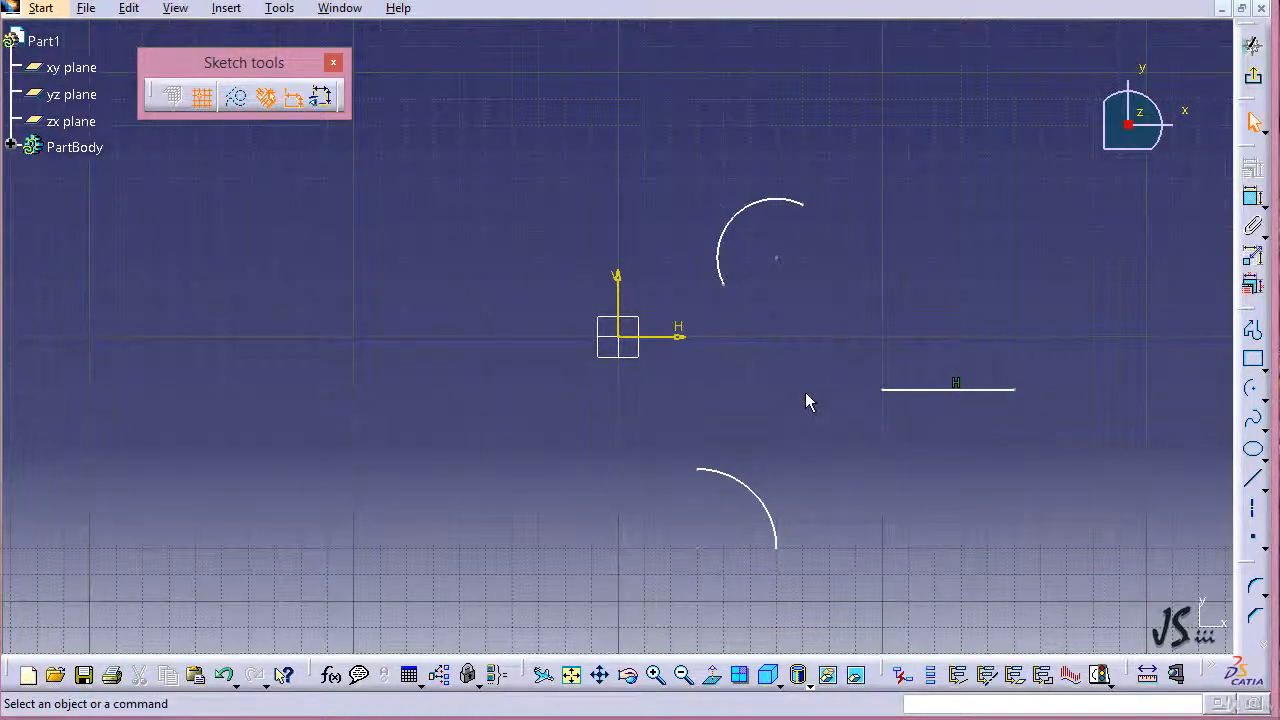
Try a tangency constraint between the two unconnected arcs, then discard it
{"action": "left_click", "coordinate": [706, 480]}
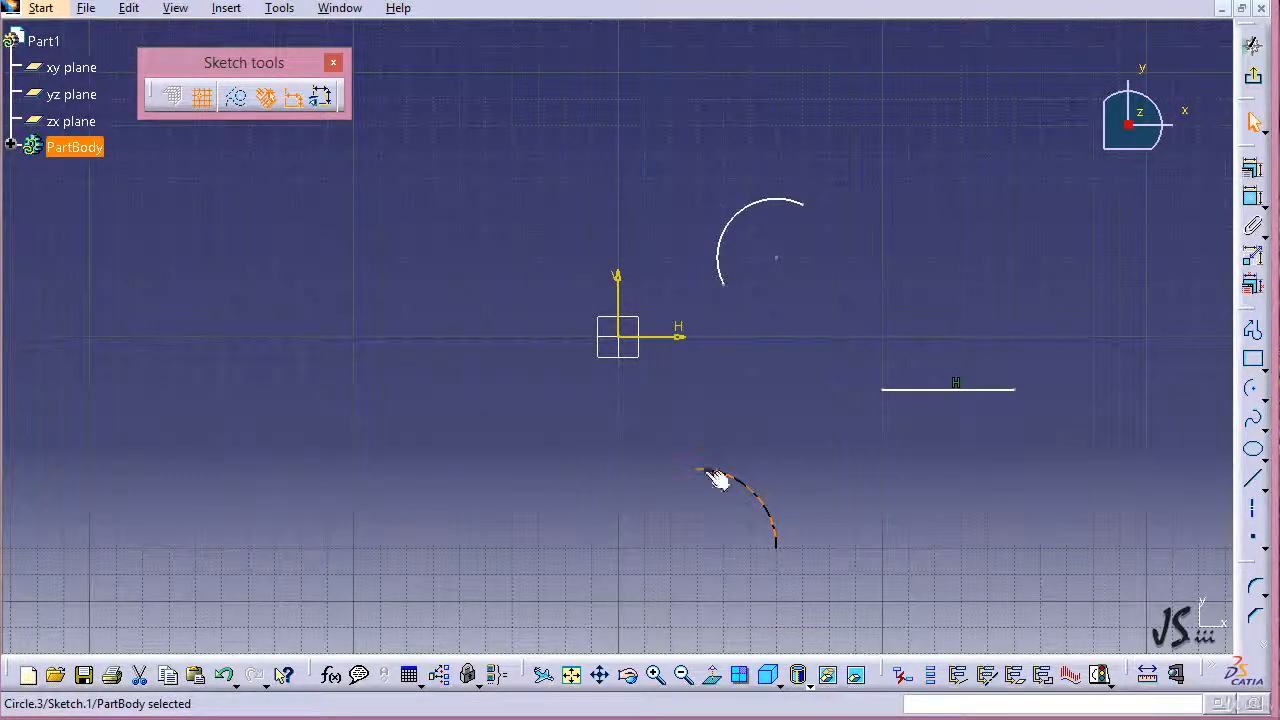
{"action": "left_click", "coordinate": [723, 284], "text": "ctrl"}
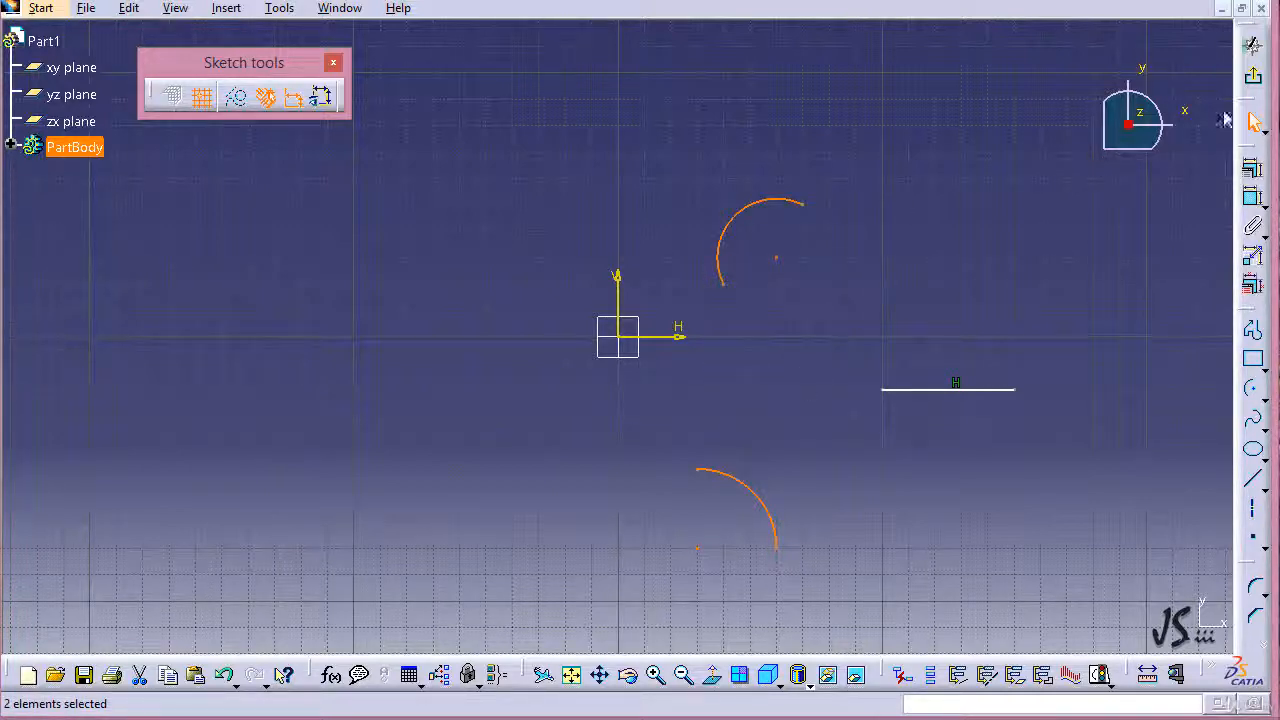
{"action": "left_click", "coordinate": [1251, 167]}
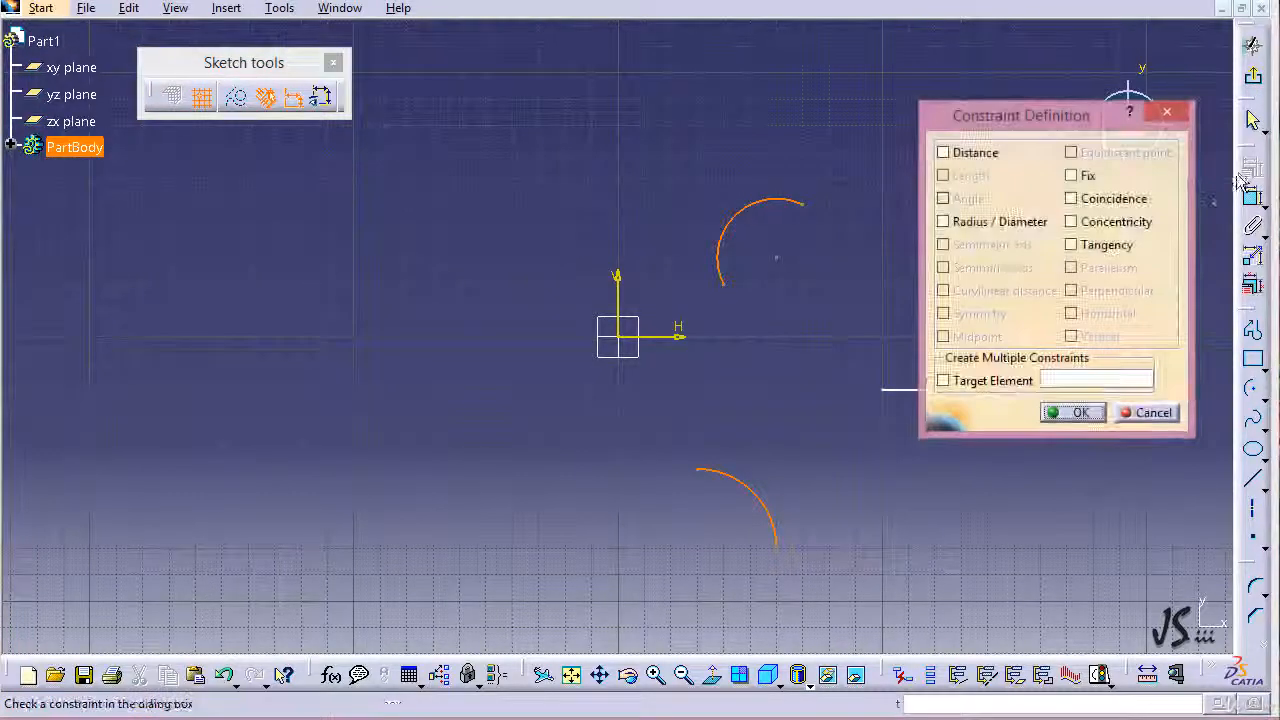
{"action": "left_click", "coordinate": [1124, 250]}
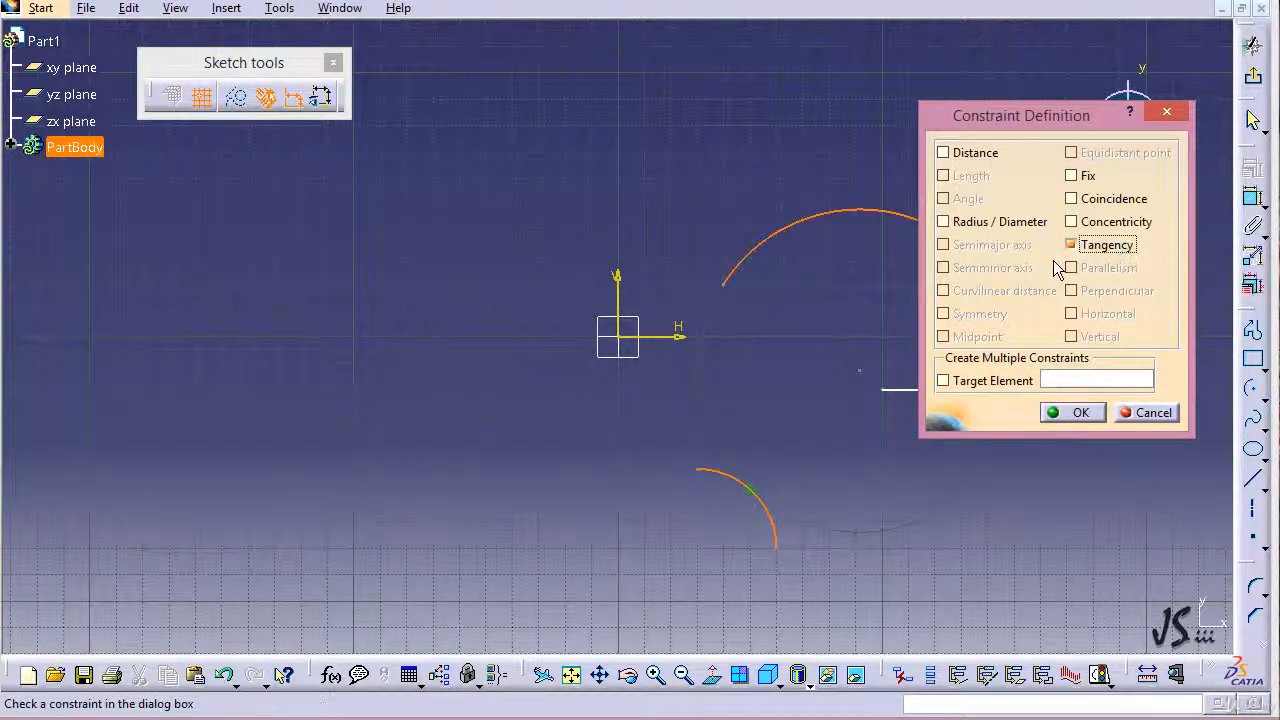
{"action": "left_click_drag", "start_coordinate": [1001, 133], "coordinate": [1166, 201]}
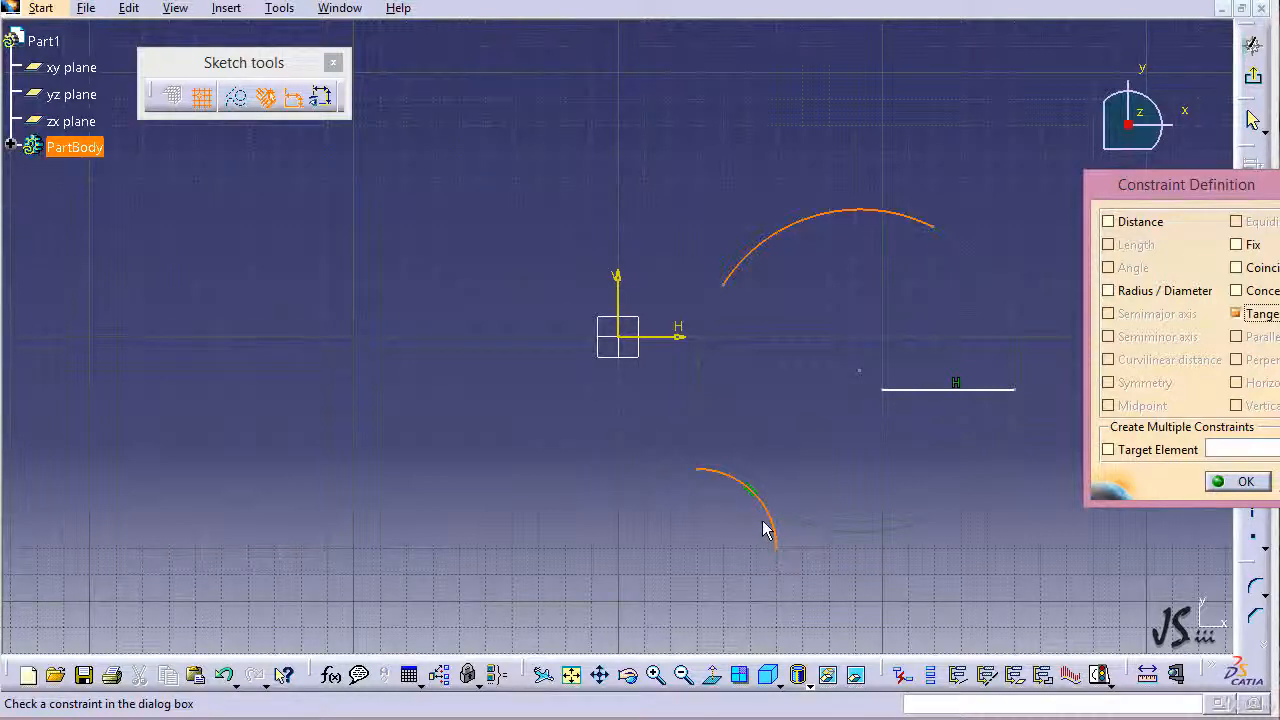
{"action": "left_click_drag", "start_coordinate": [1210, 186], "coordinate": [1071, 164]}
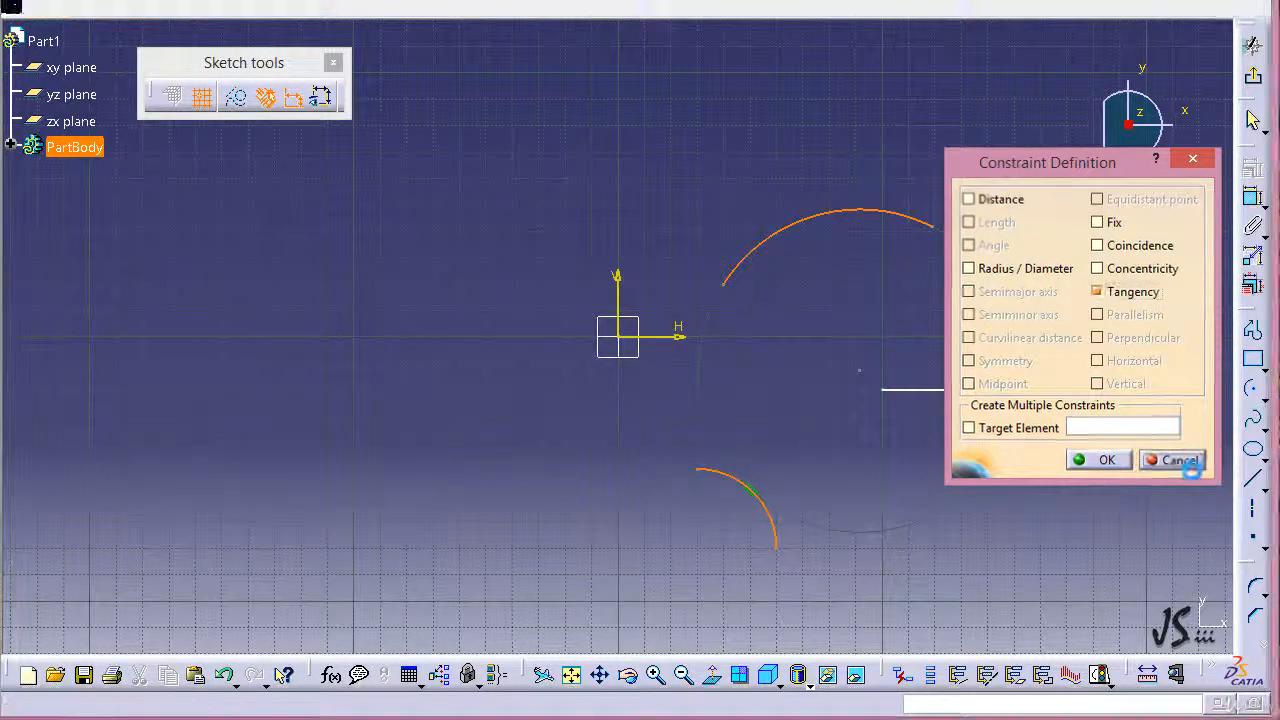
{"action": "left_click", "coordinate": [1180, 460]}
{"action": "left_click", "coordinate": [833, 478]}
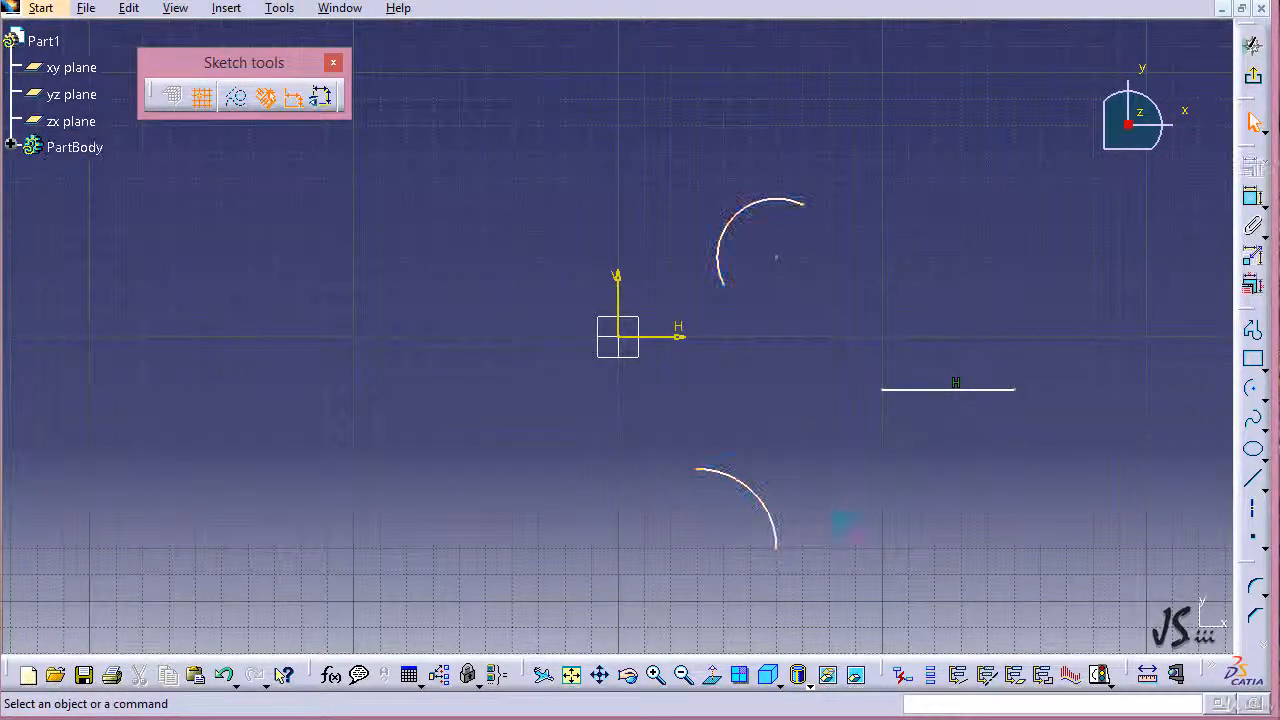
Try a tangency constraint between the lower arc and the detached horizontal line, then discard it
{"action": "left_click", "coordinate": [780, 517]}
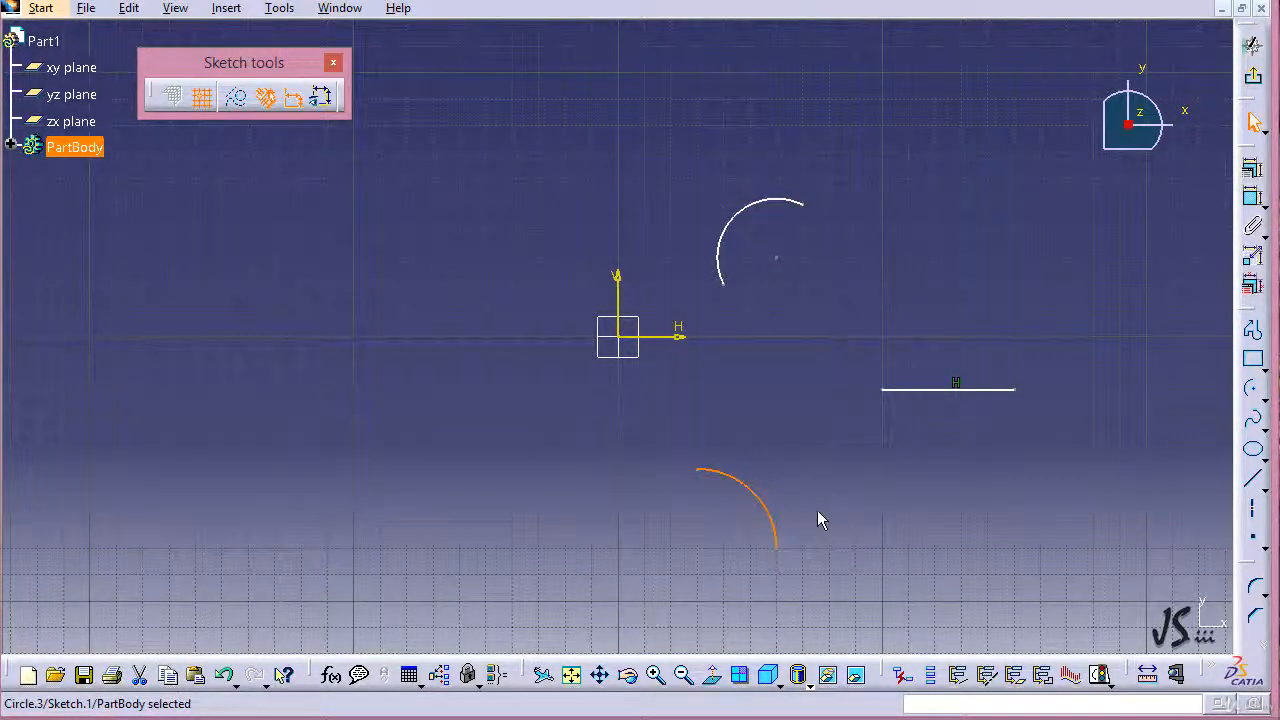
{"action": "left_click", "coordinate": [917, 396], "text": "ctrl"}
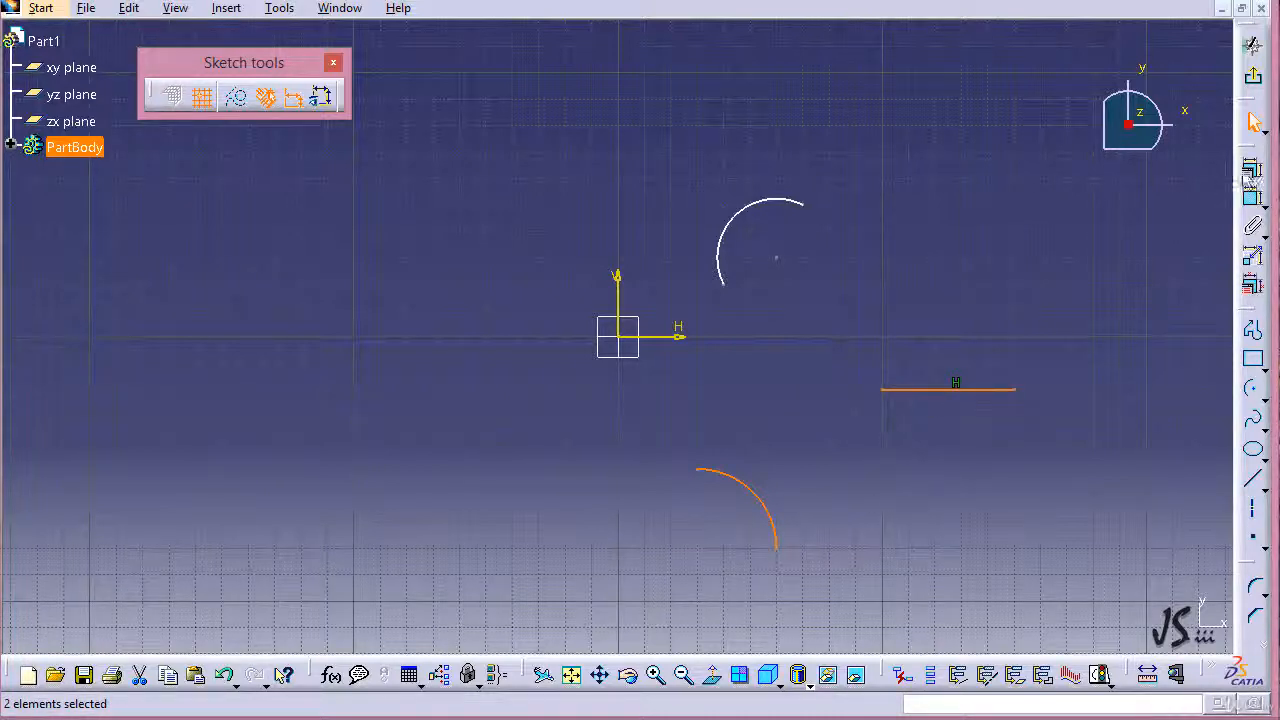
{"action": "left_click", "coordinate": [1250, 196]}
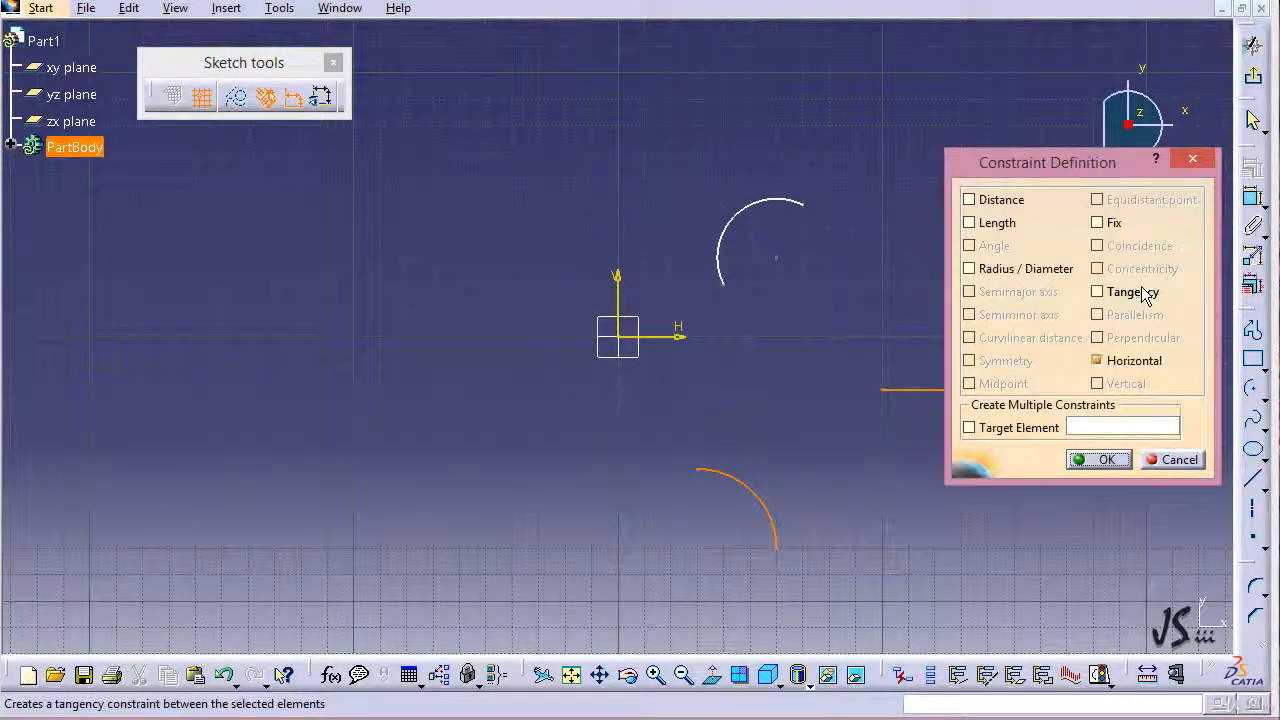
{"action": "left_click", "coordinate": [1141, 292]}
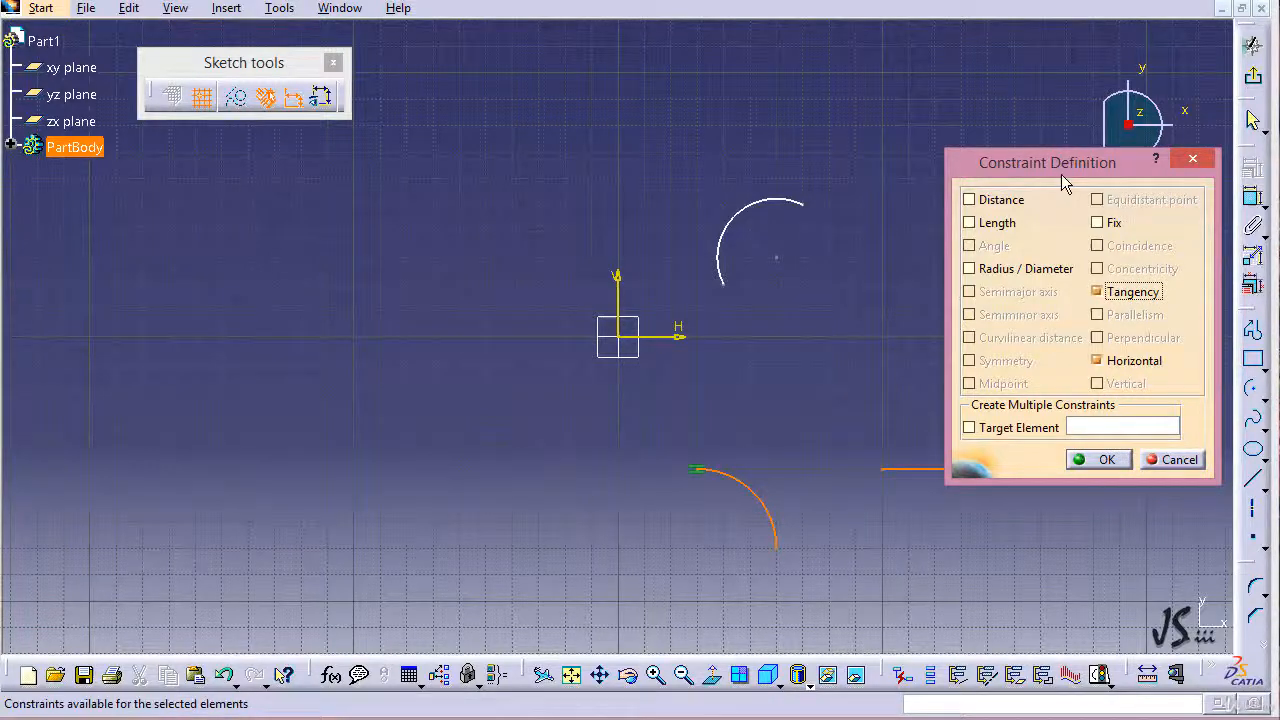
{"action": "left_click_drag", "start_coordinate": [1061, 169], "coordinate": [1064, 37]}
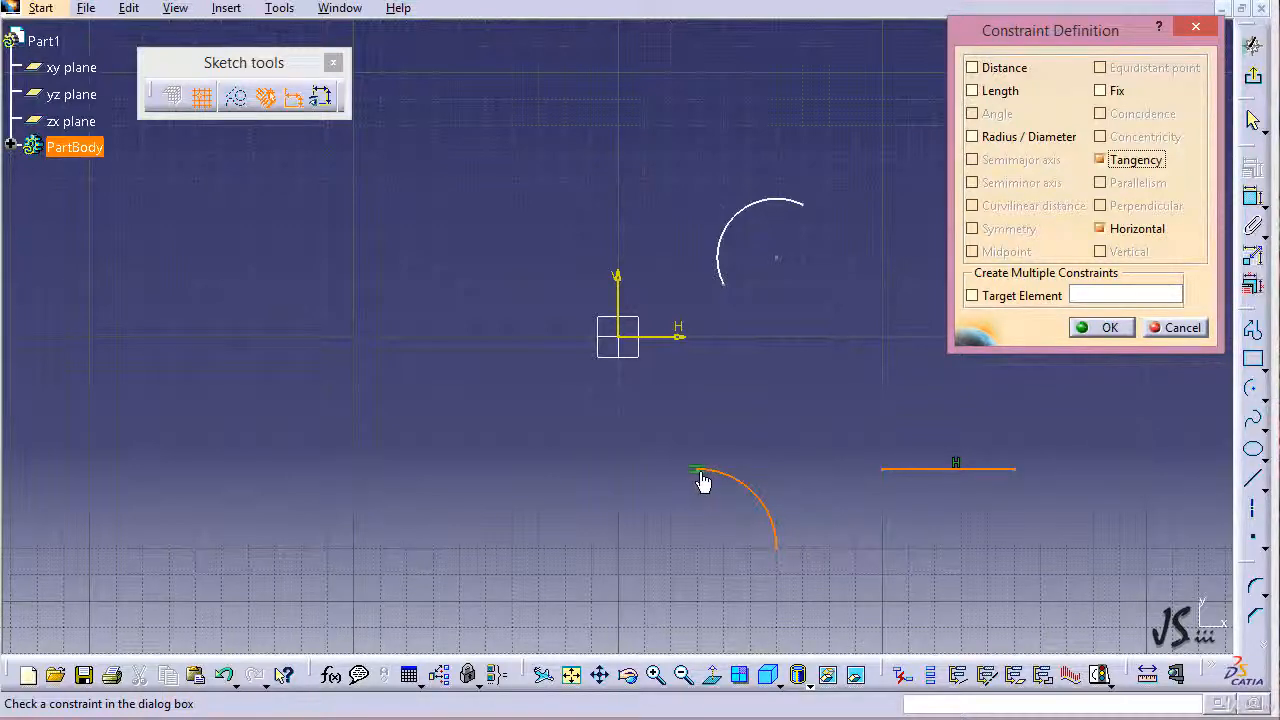
{"action": "left_click", "coordinate": [1176, 328]}
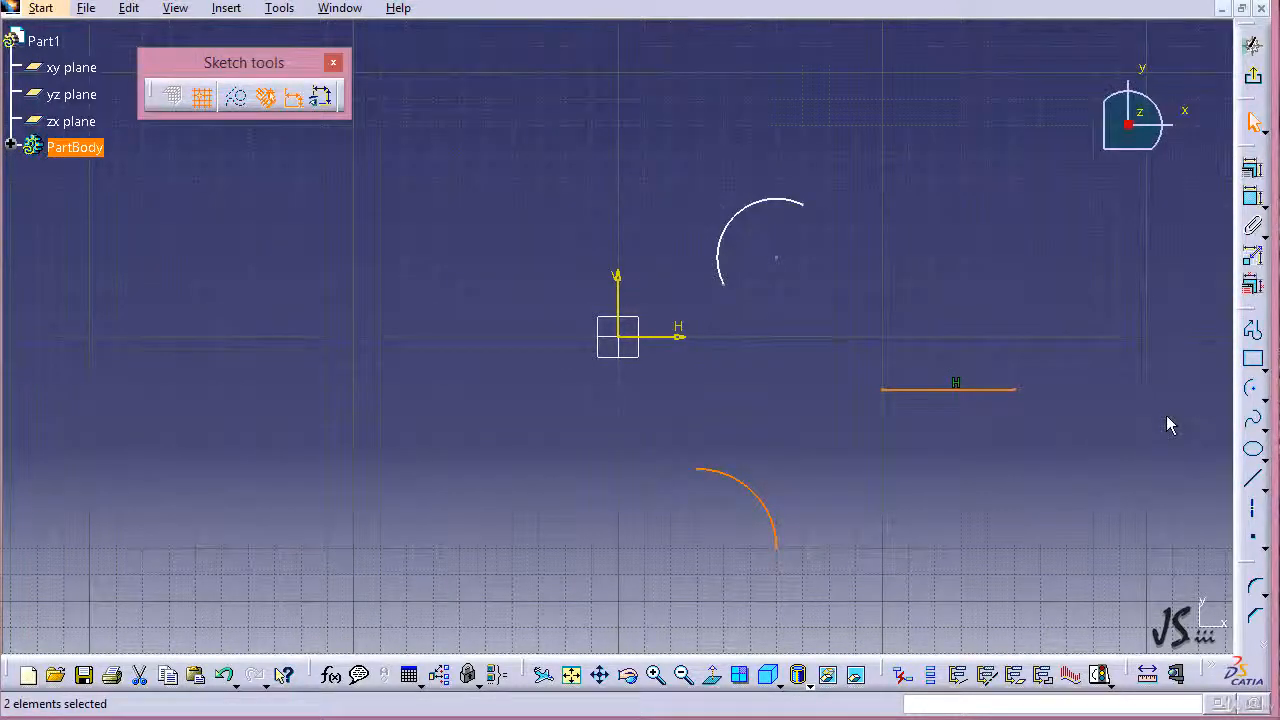
{"action": "left_click", "coordinate": [889, 474]}
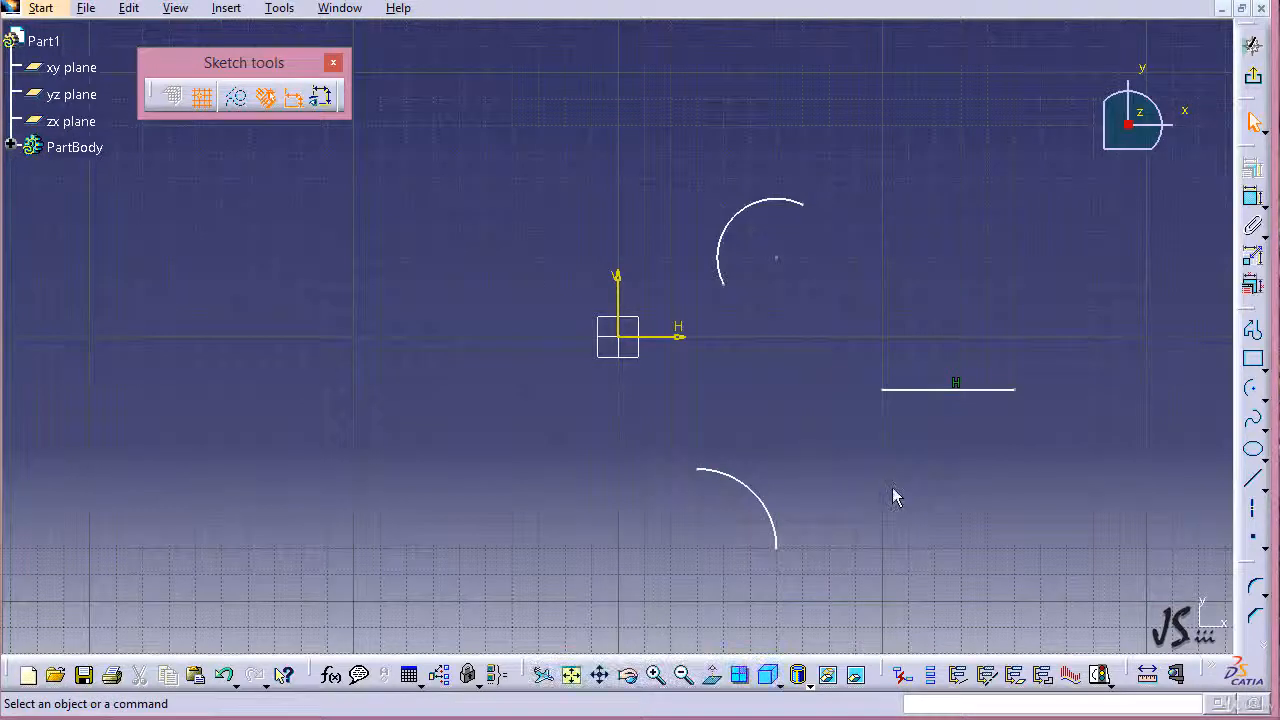
Make the lower end of the upper arc coincident with the upper end of the lower arc
{"action": "left_click", "coordinate": [700, 480]}
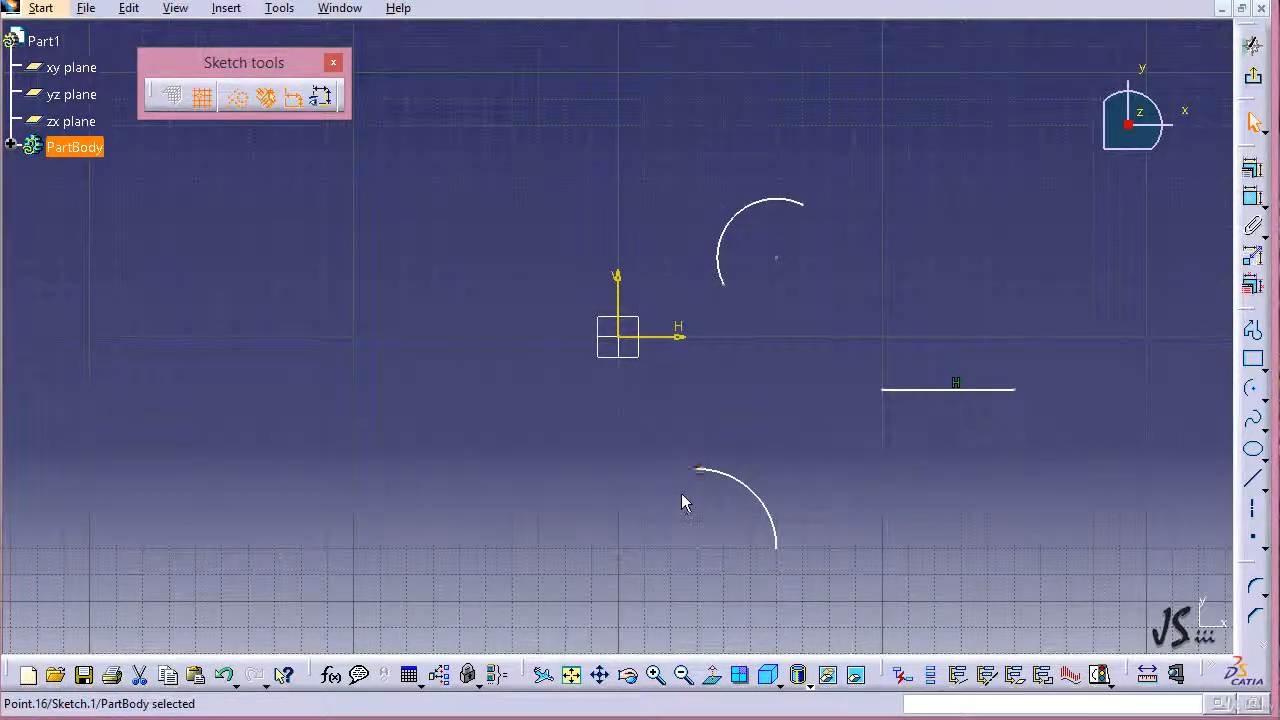
{"action": "left_click", "coordinate": [724, 286], "text": "ctrl"}
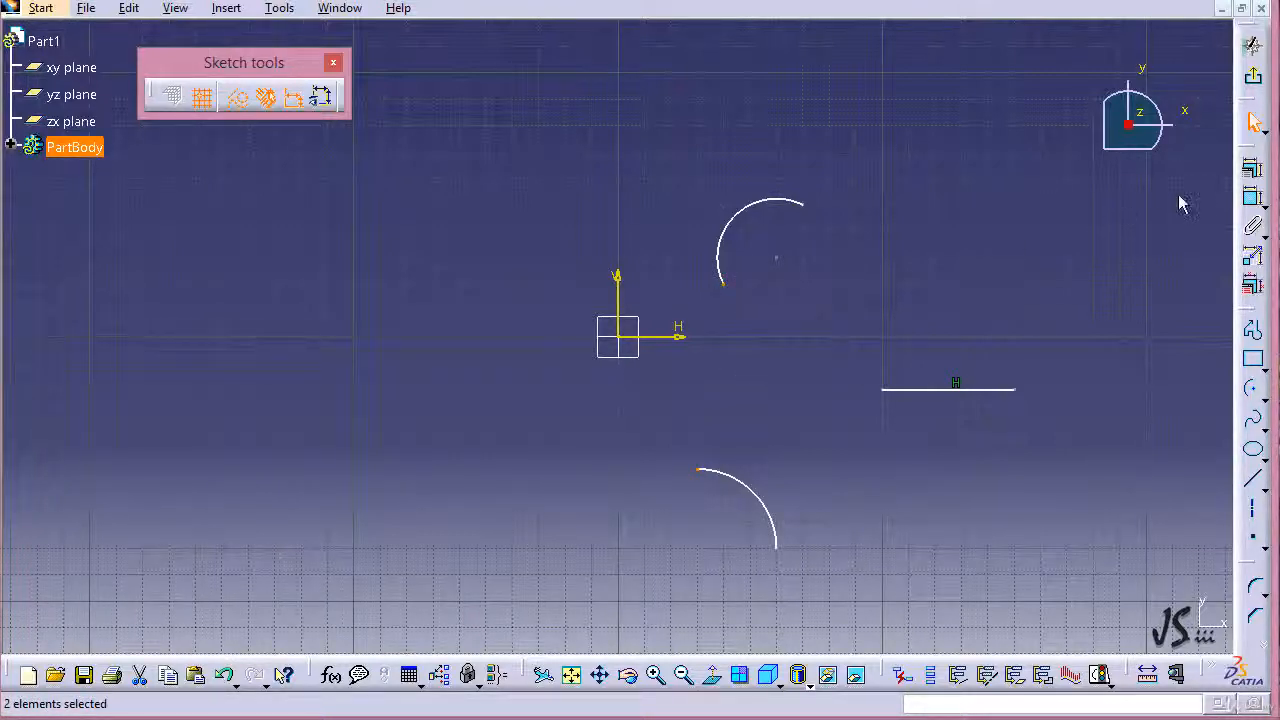
{"action": "left_click", "coordinate": [1252, 168]}
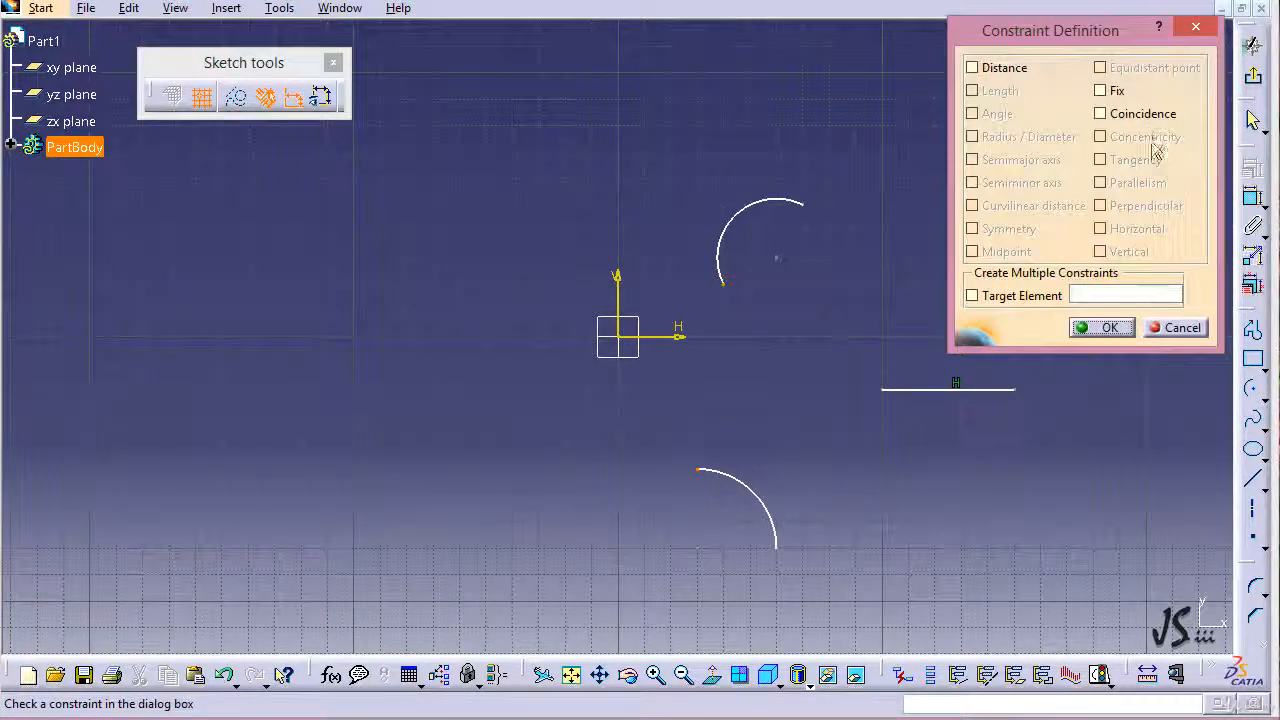
{"action": "left_click", "coordinate": [1139, 117]}
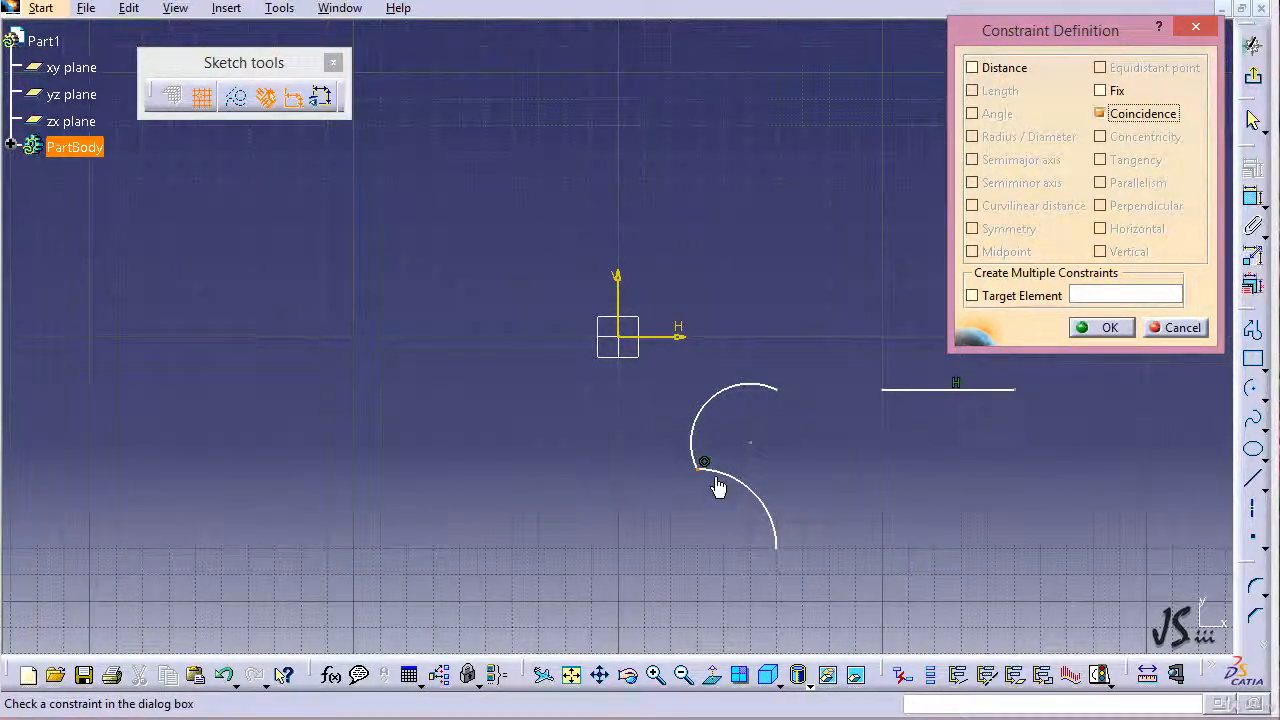
{"action": "left_click", "coordinate": [1103, 328]}
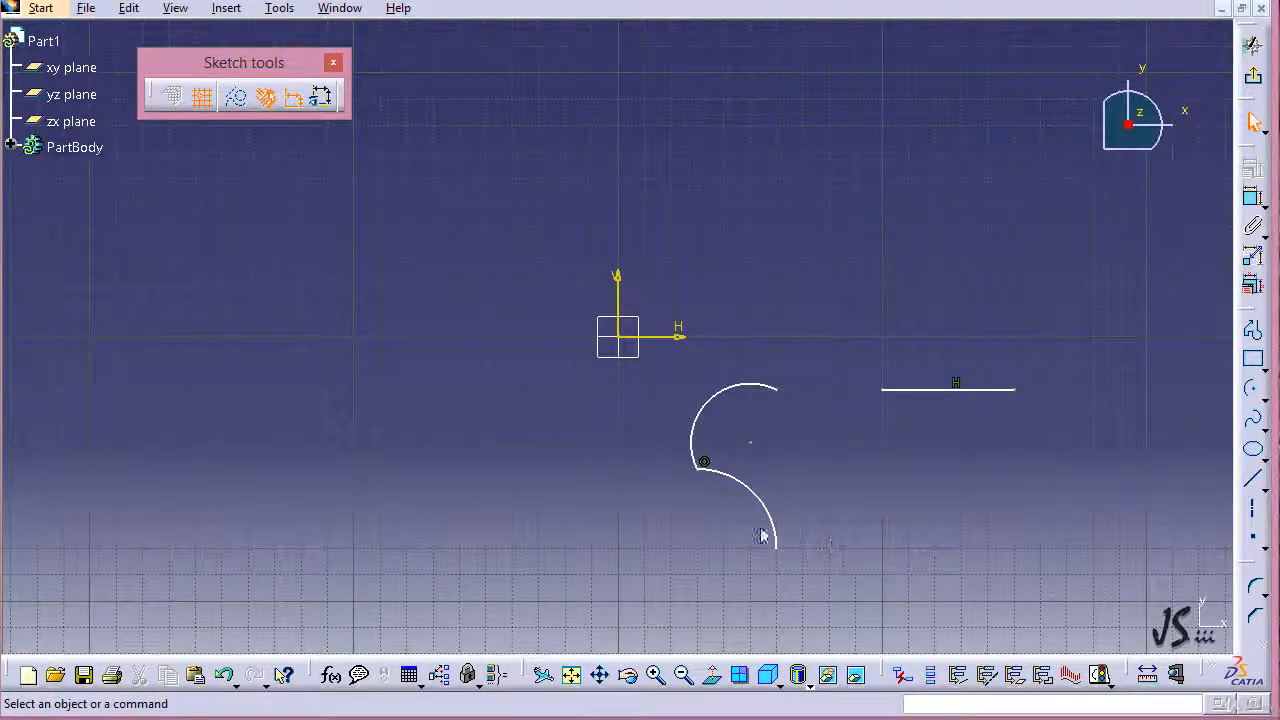
Apply a tangency constraint between the two joined arcs
{"action": "left_click", "coordinate": [749, 500]}
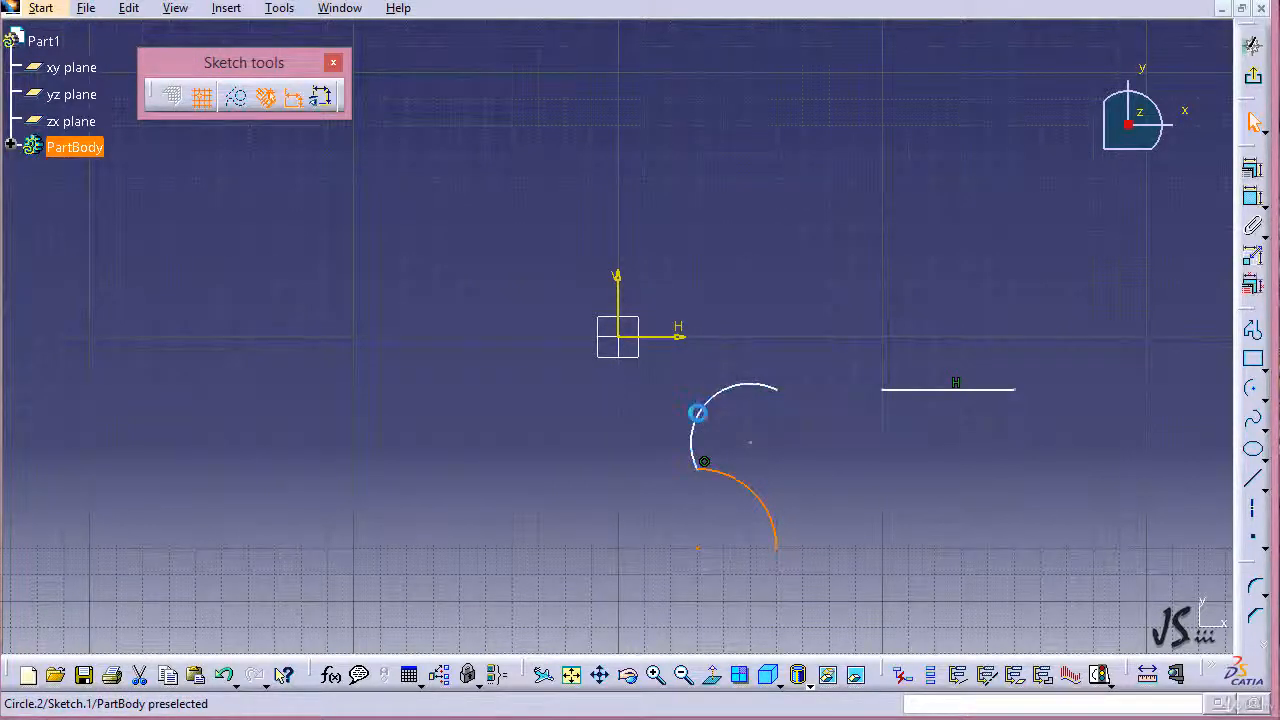
{"action": "left_click", "coordinate": [698, 416], "text": "ctrl"}
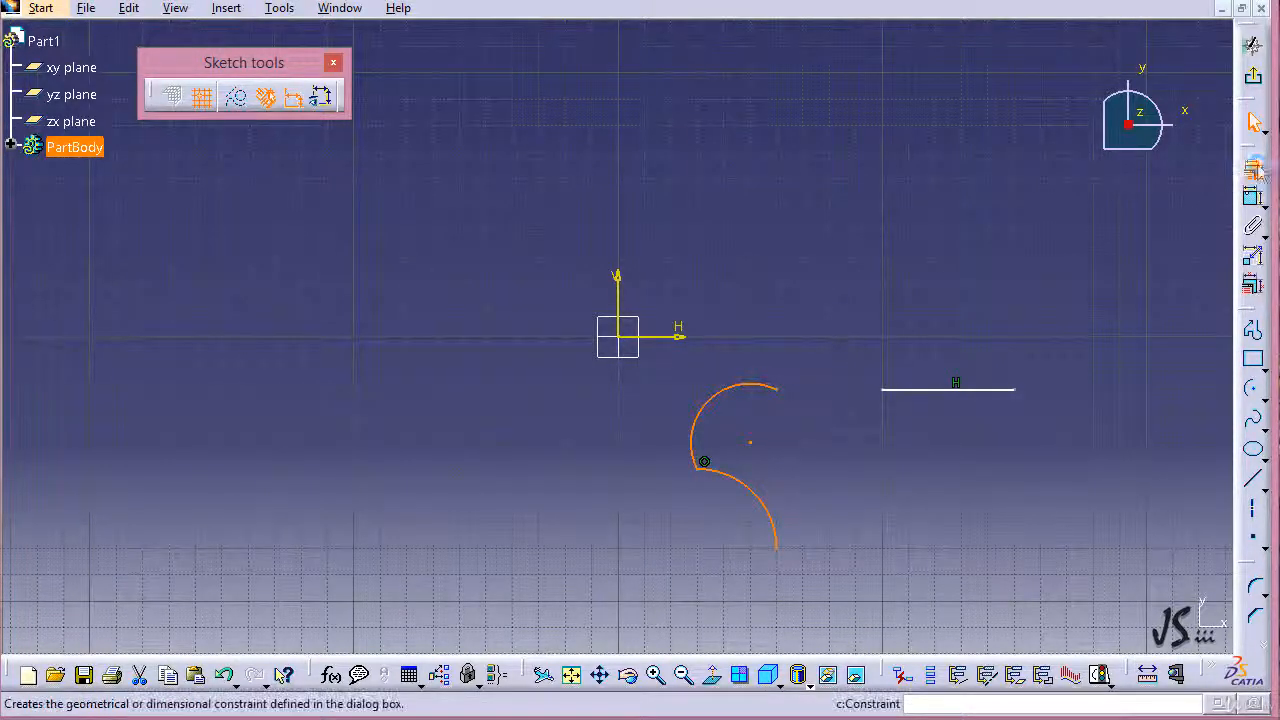
{"action": "left_click", "coordinate": [1254, 170]}
{"action": "left_click", "coordinate": [1133, 162]}
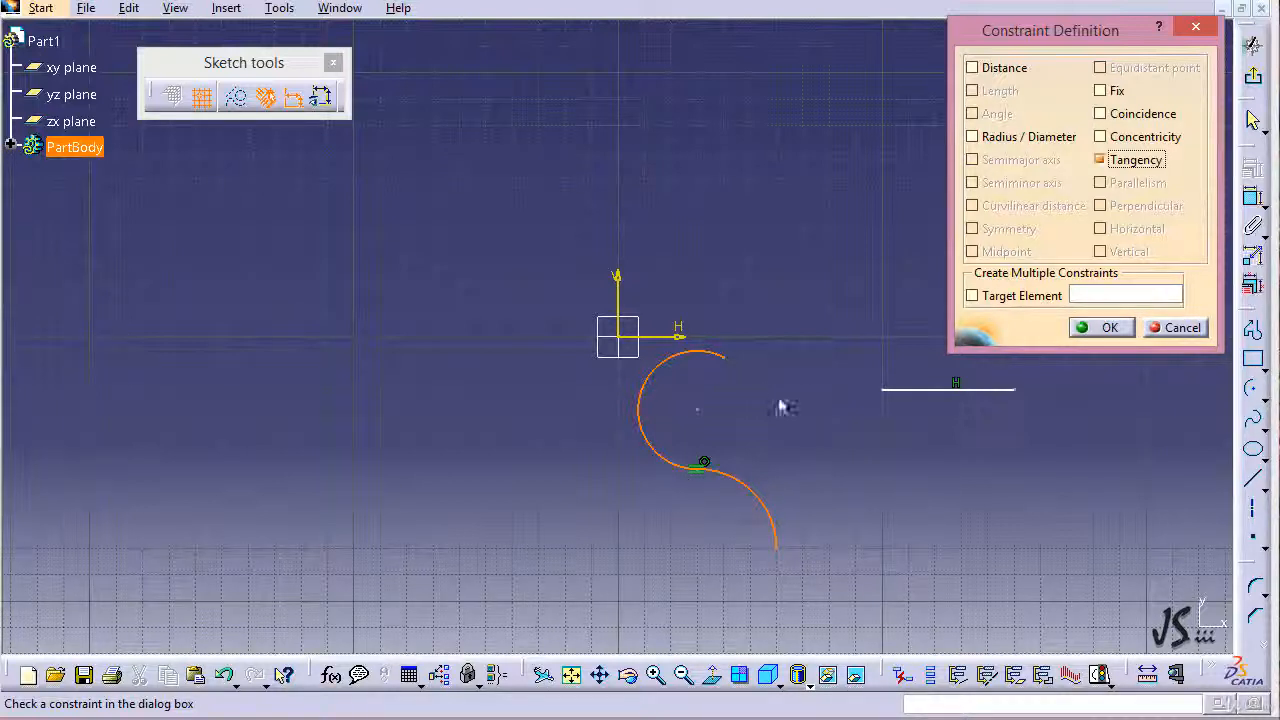
{"action": "left_click", "coordinate": [726, 362]}
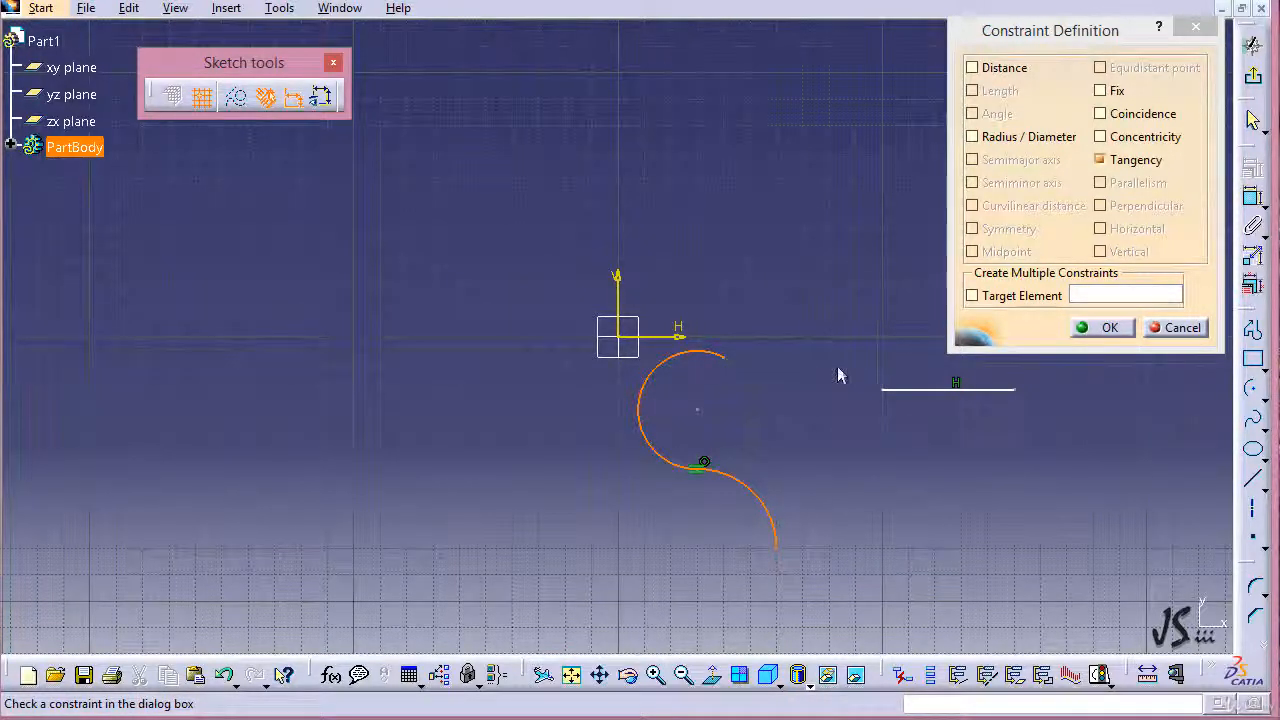
{"action": "left_click", "coordinate": [1100, 327]}
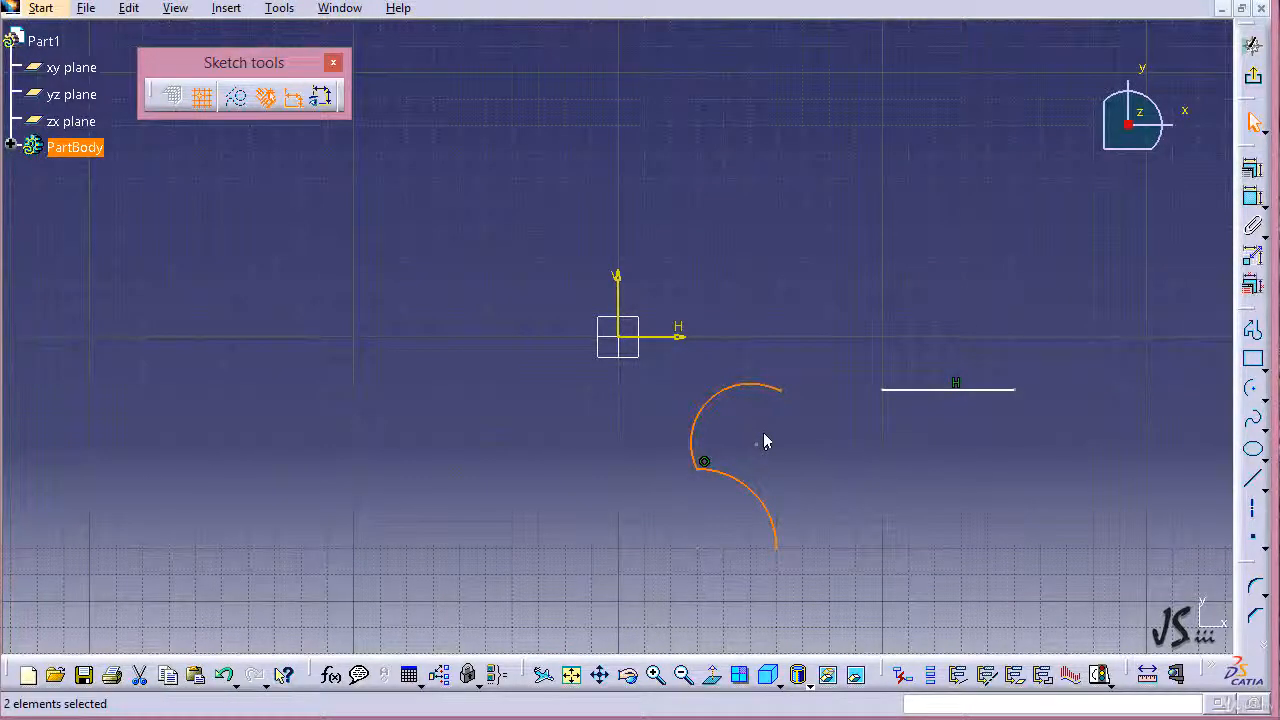
{"action": "left_click", "coordinate": [1251, 168]}
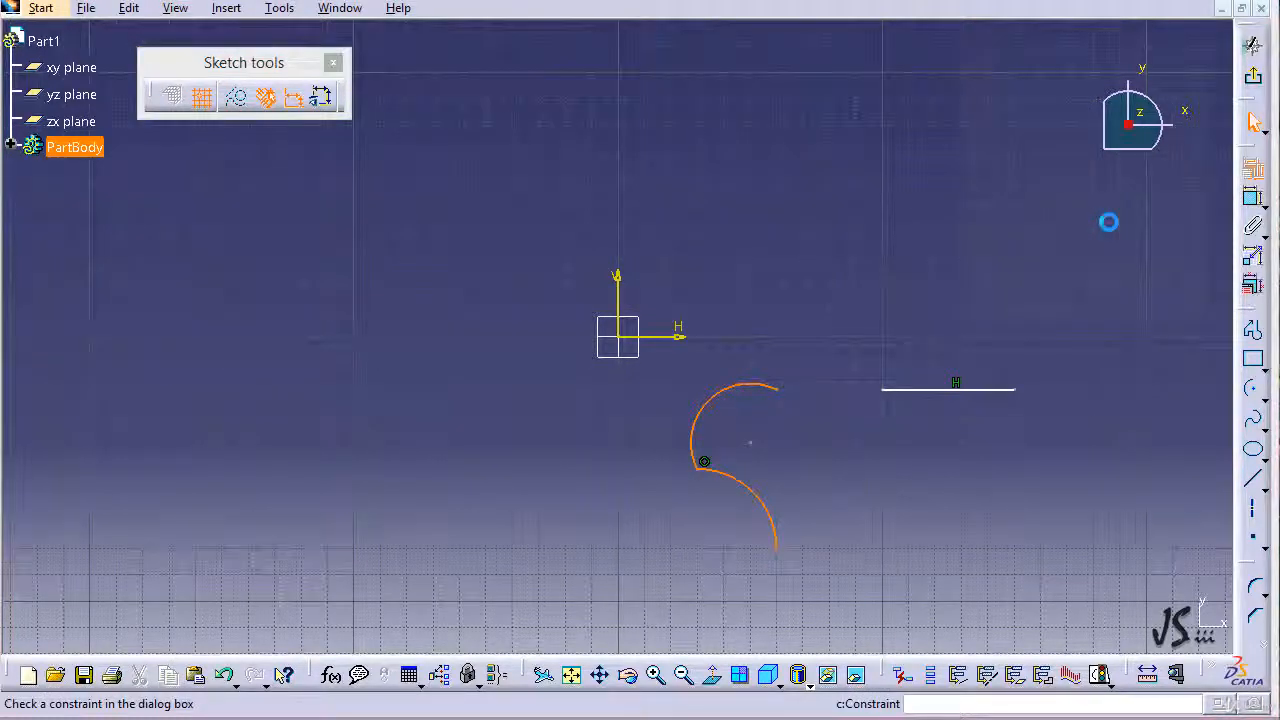
{"action": "left_click", "coordinate": [1122, 166]}
{"action": "left_click", "coordinate": [1098, 328]}
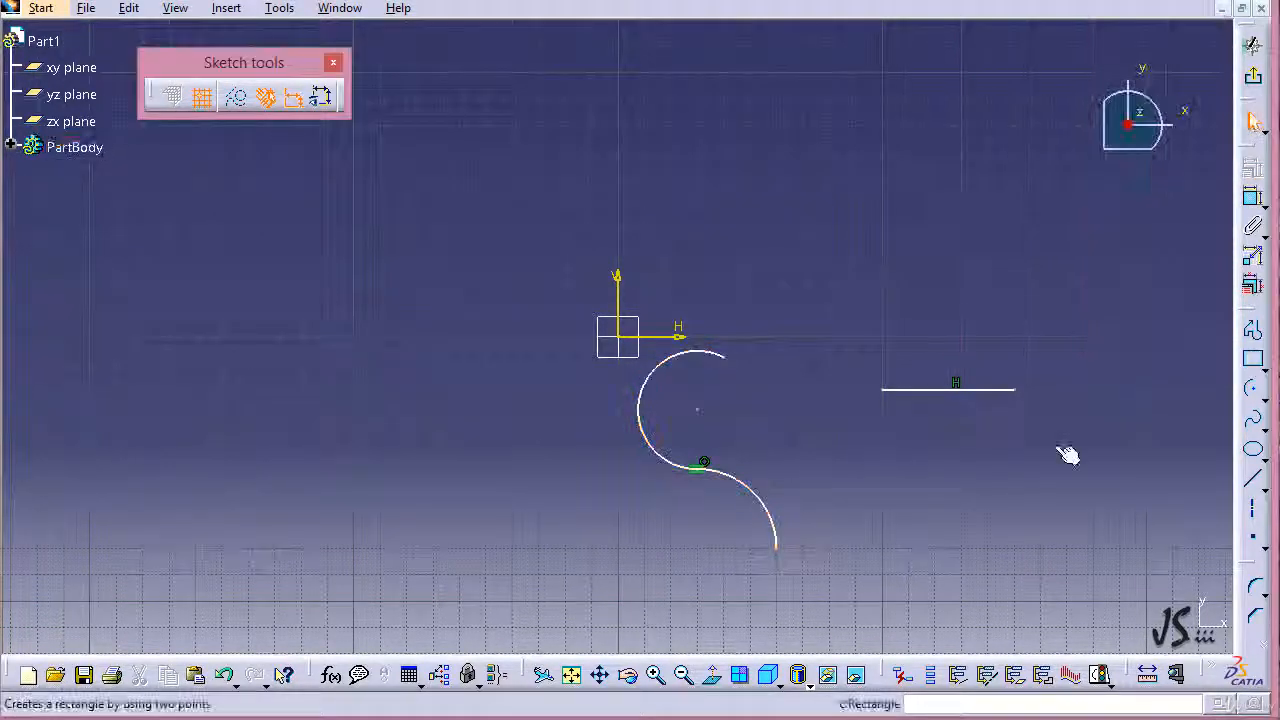
Make the free end of the upper arc coincident with the near end of the detached horizontal line
{"action": "left_click", "coordinate": [723, 357]}
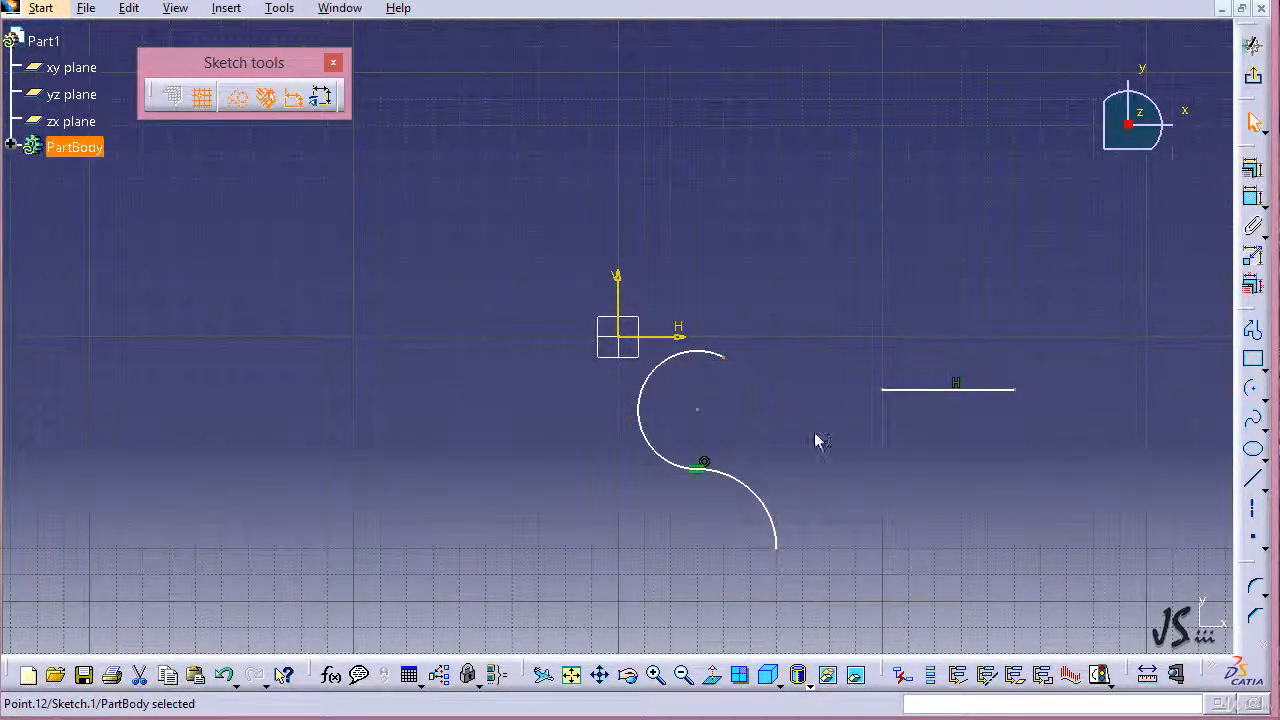
{"action": "left_click", "coordinate": [881, 389], "text": "ctrl"}
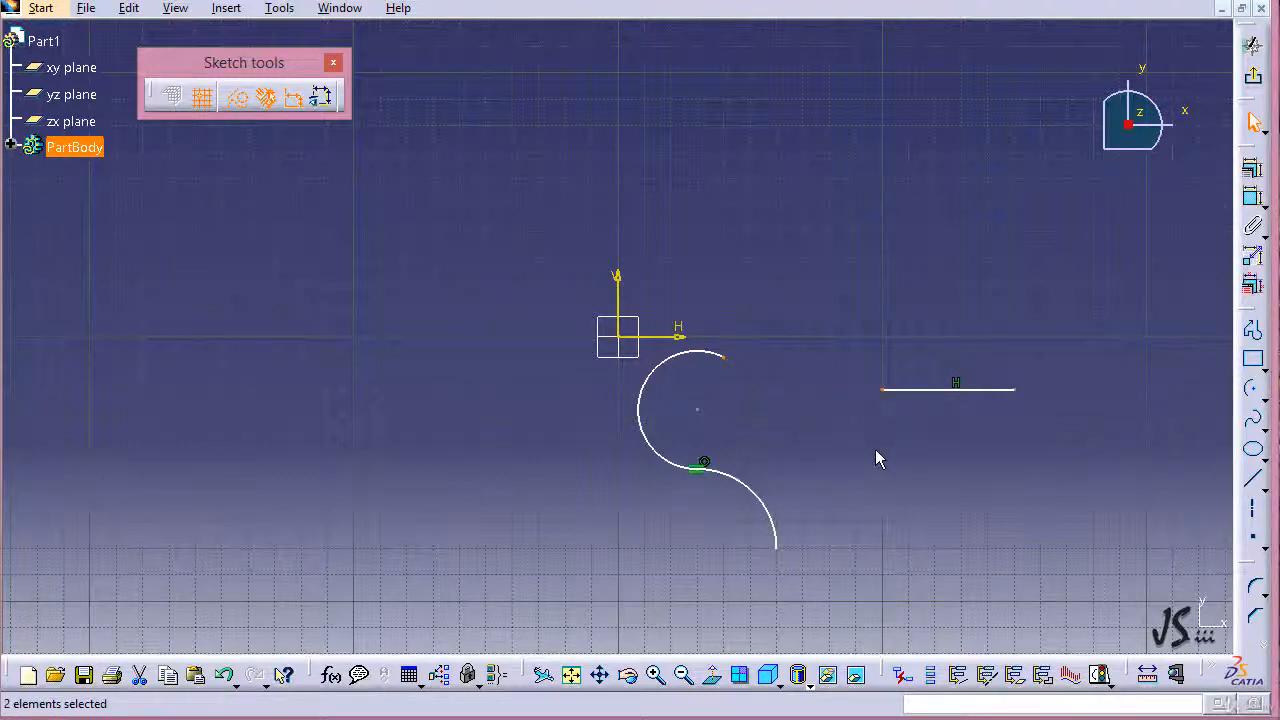
{"action": "left_click", "coordinate": [1251, 170]}
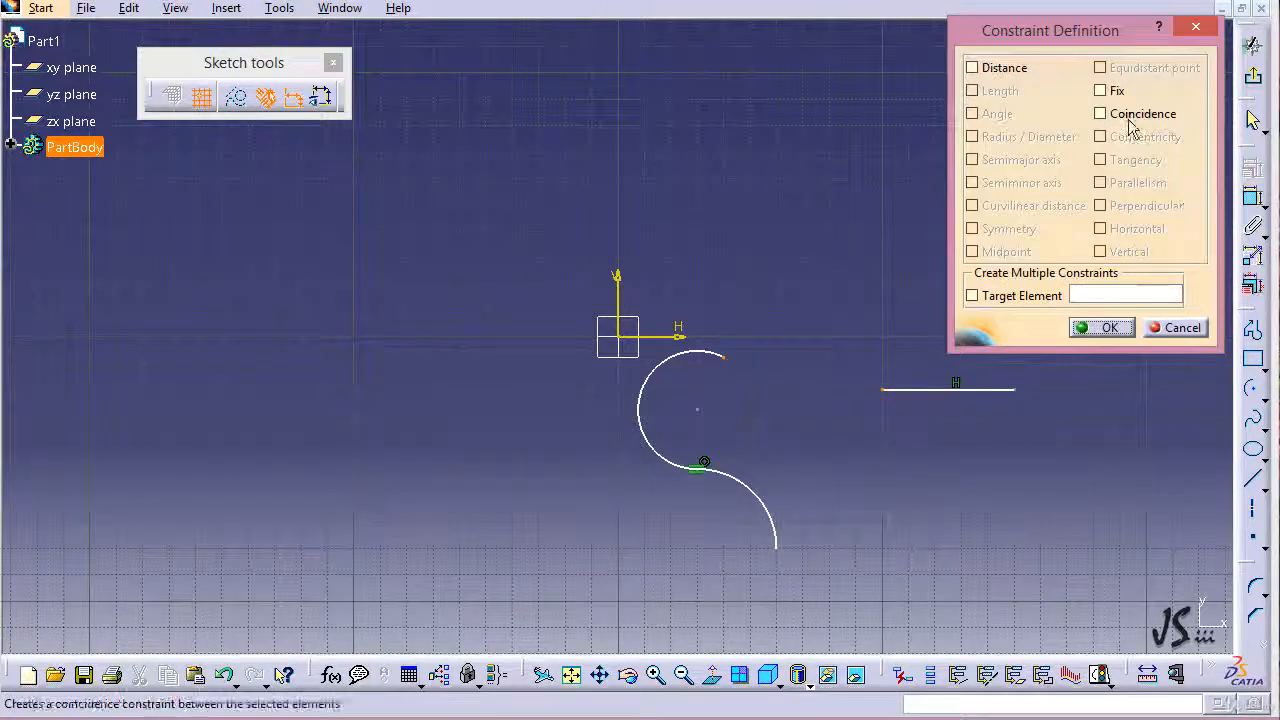
{"action": "left_click", "coordinate": [1129, 118]}
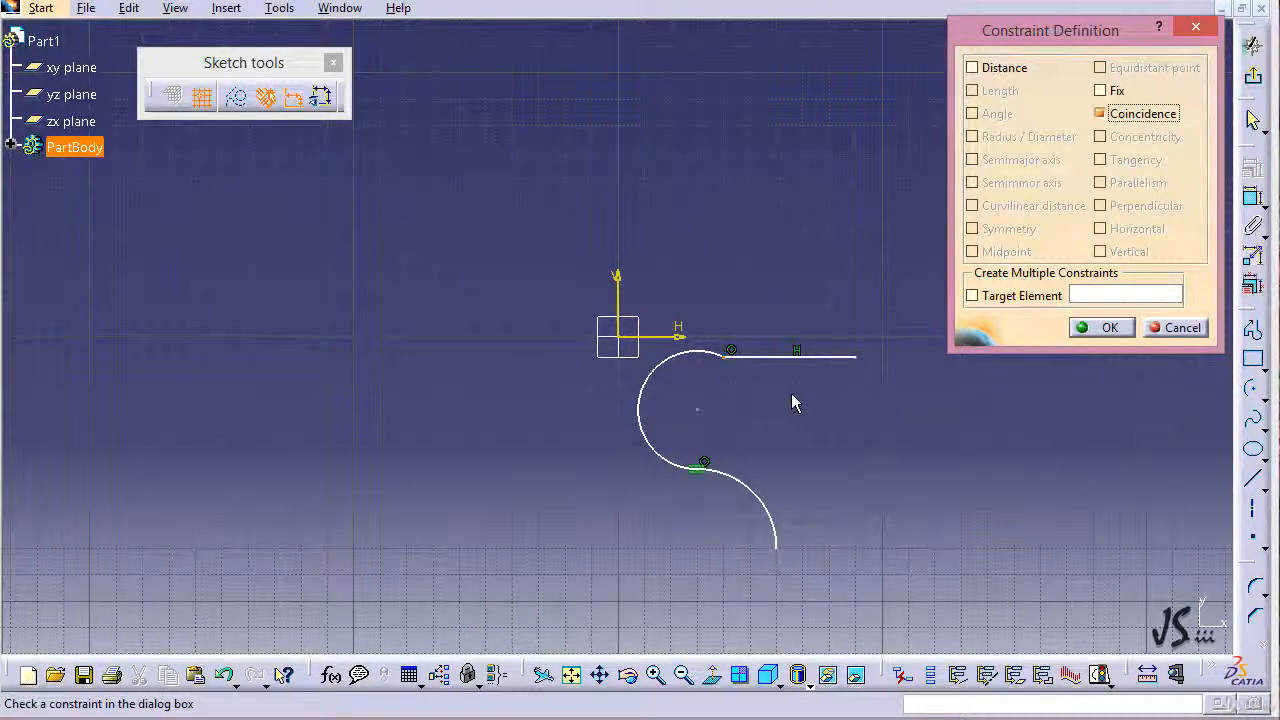
{"action": "left_click", "coordinate": [1097, 328]}
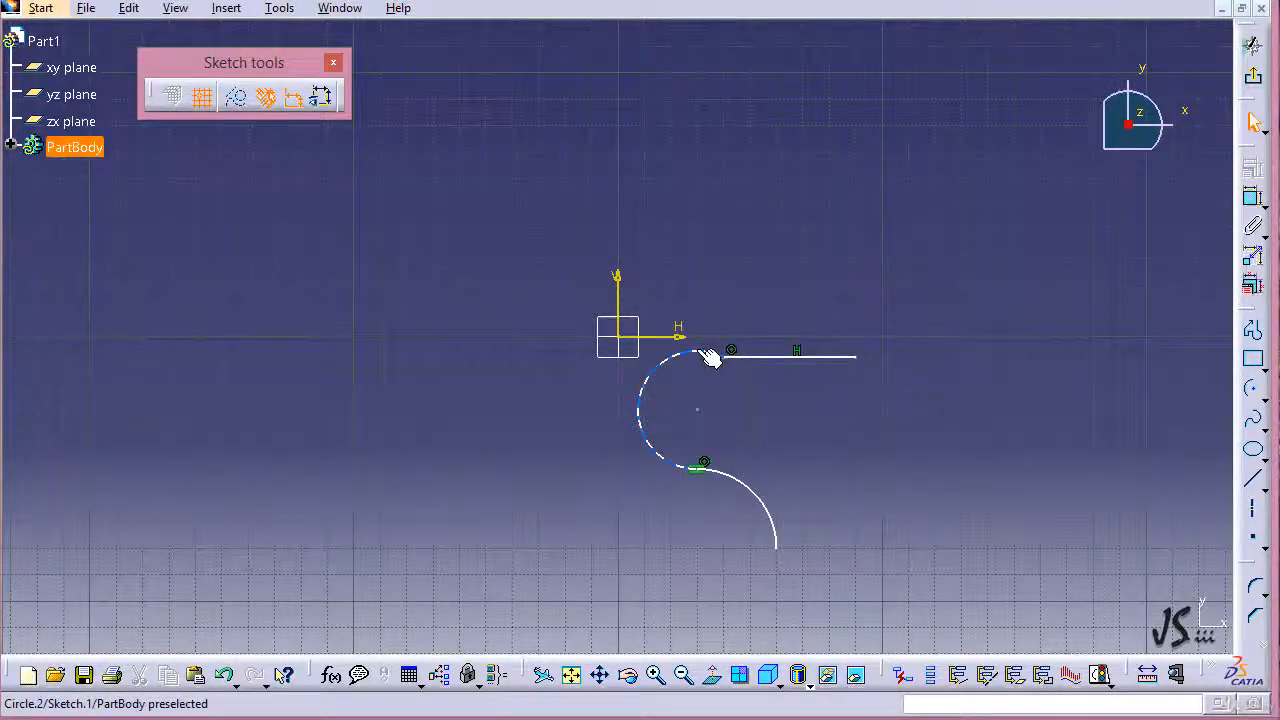
Apply a tangency constraint between the upper arc and the horizontal line joined to it
{"action": "left_click", "coordinate": [710, 358]}
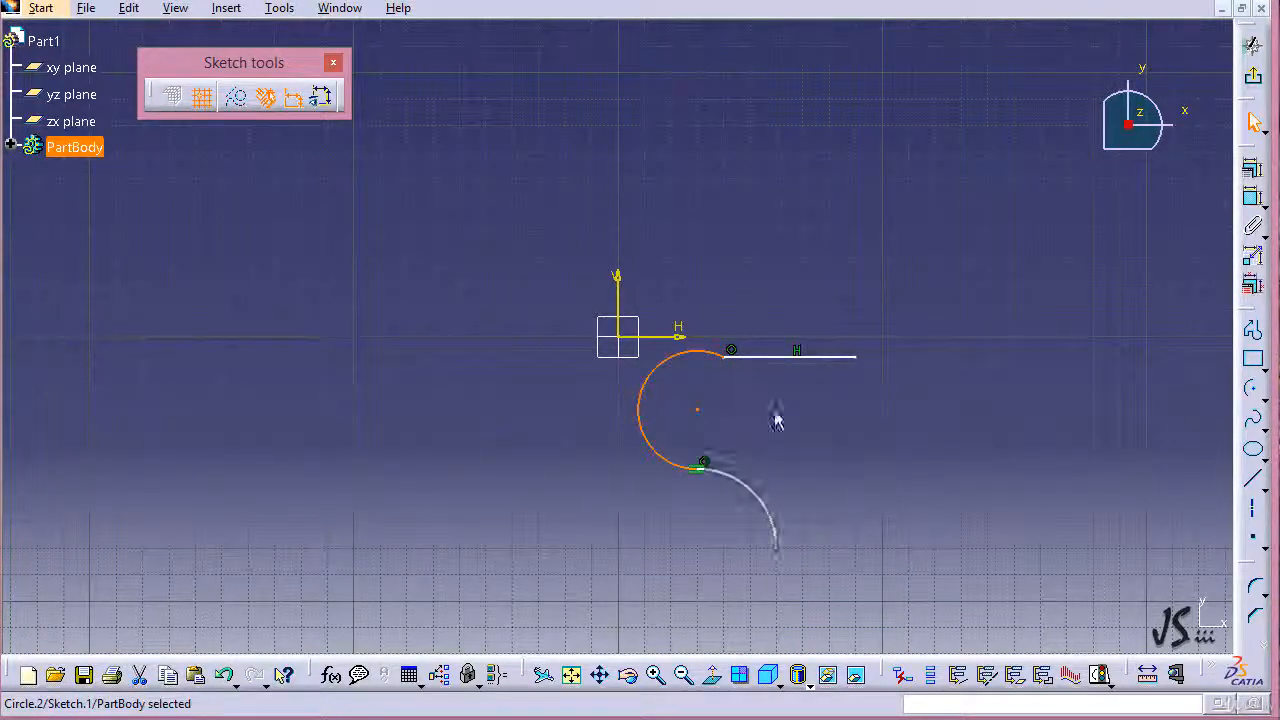
{"action": "left_click", "coordinate": [818, 370], "text": "ctrl"}
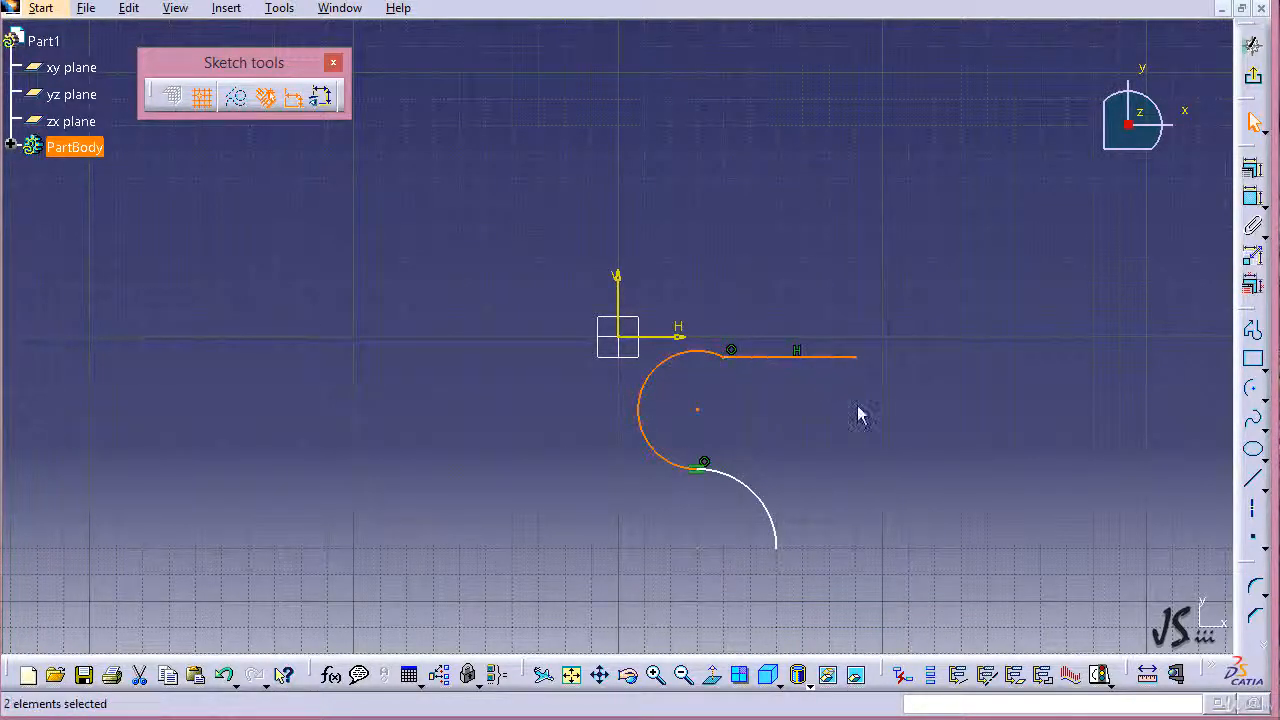
{"action": "left_click", "coordinate": [1251, 169]}
{"action": "left_click", "coordinate": [1126, 164]}
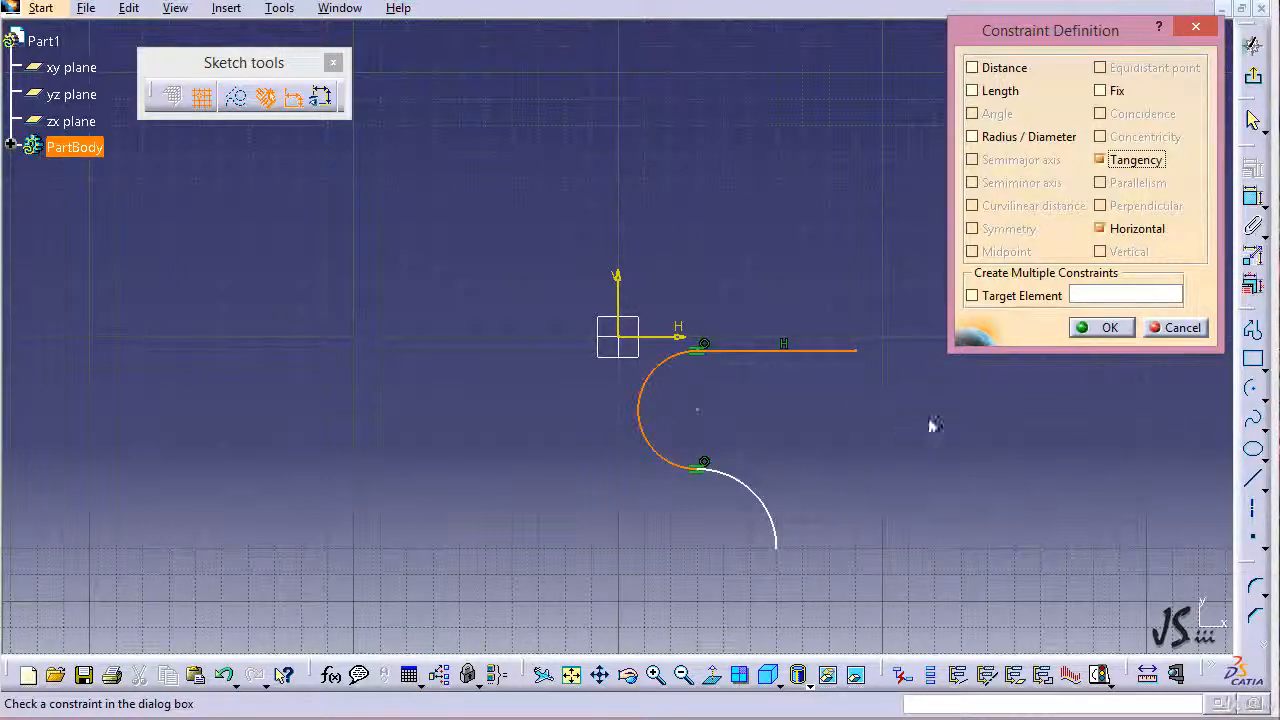
{"action": "left_click", "coordinate": [1112, 328]}
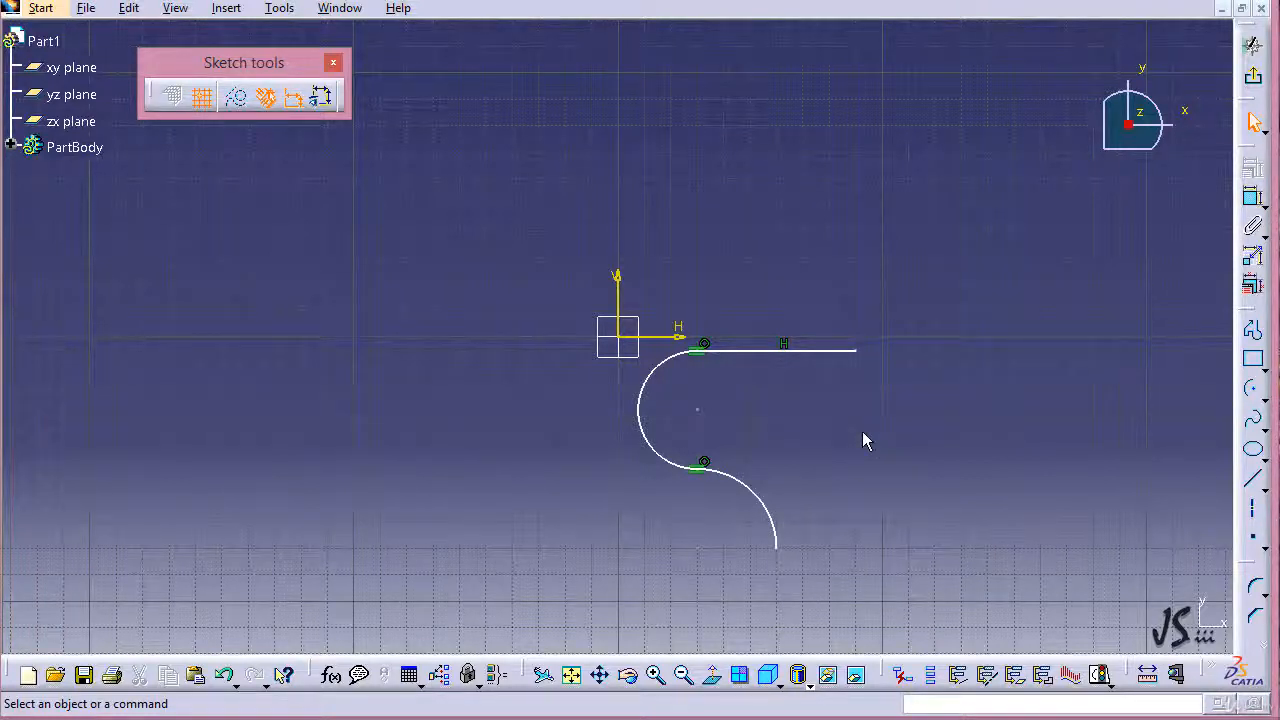
Try a coincidence constraint between the line's free end and the lower arc's free end, then discard it
{"action": "left_click", "coordinate": [860, 358]}
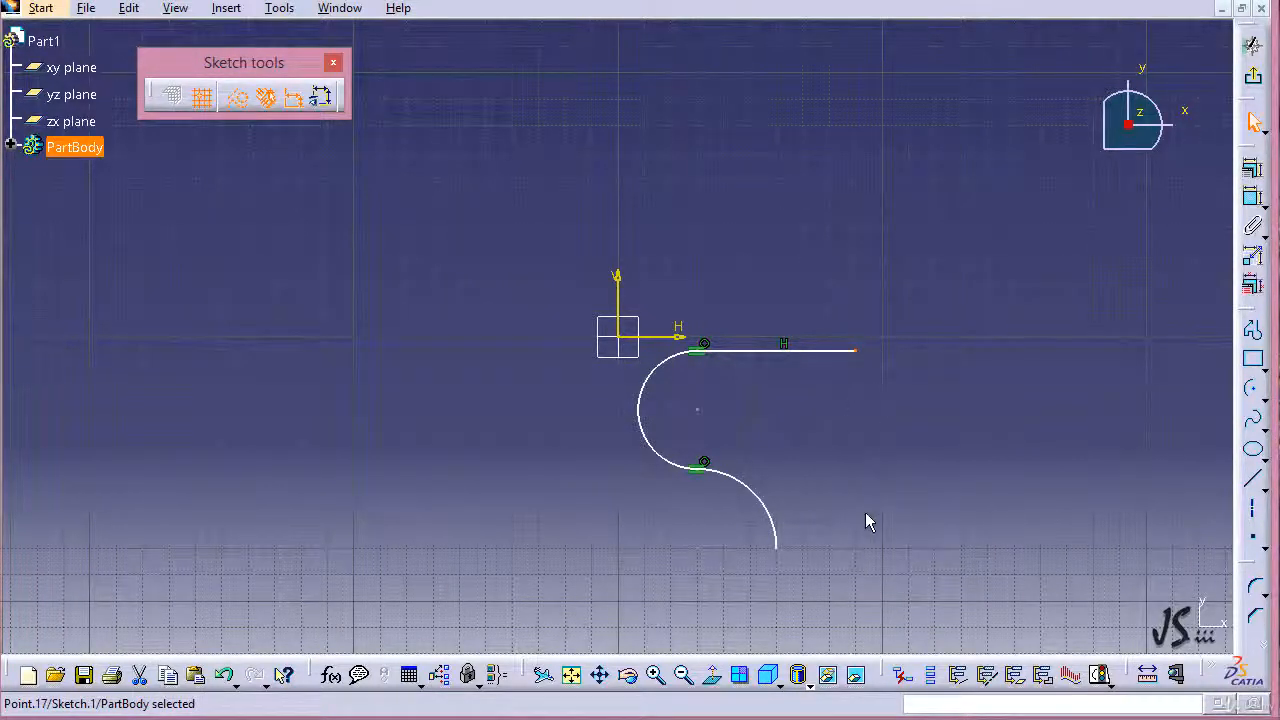
{"action": "left_click", "coordinate": [777, 552], "text": "ctrl"}
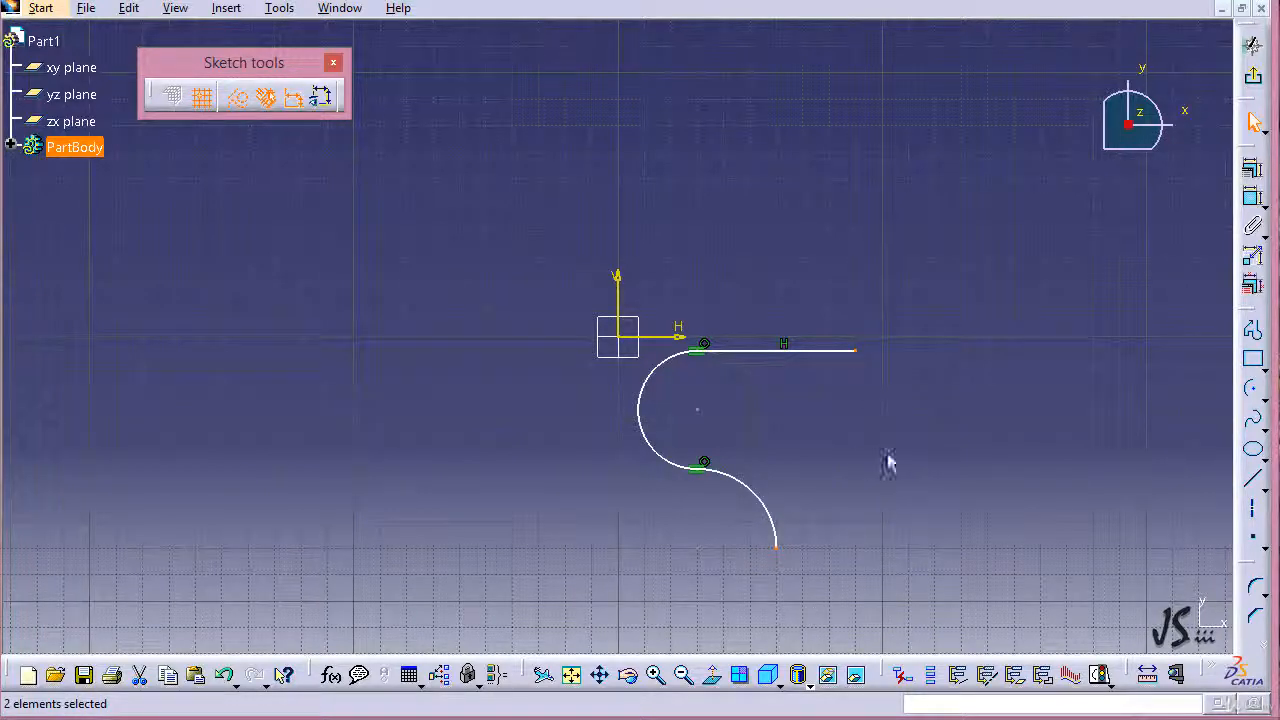
{"action": "left_click", "coordinate": [1252, 170]}
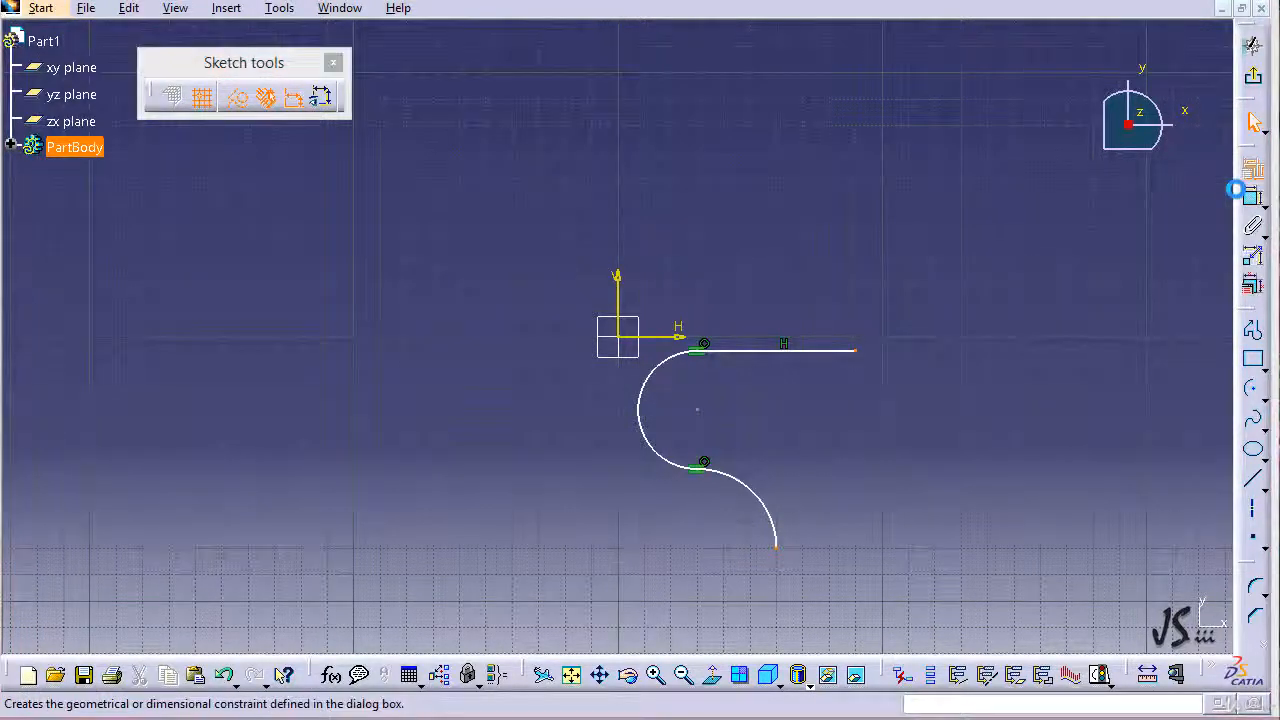
{"action": "left_click", "coordinate": [1135, 116]}
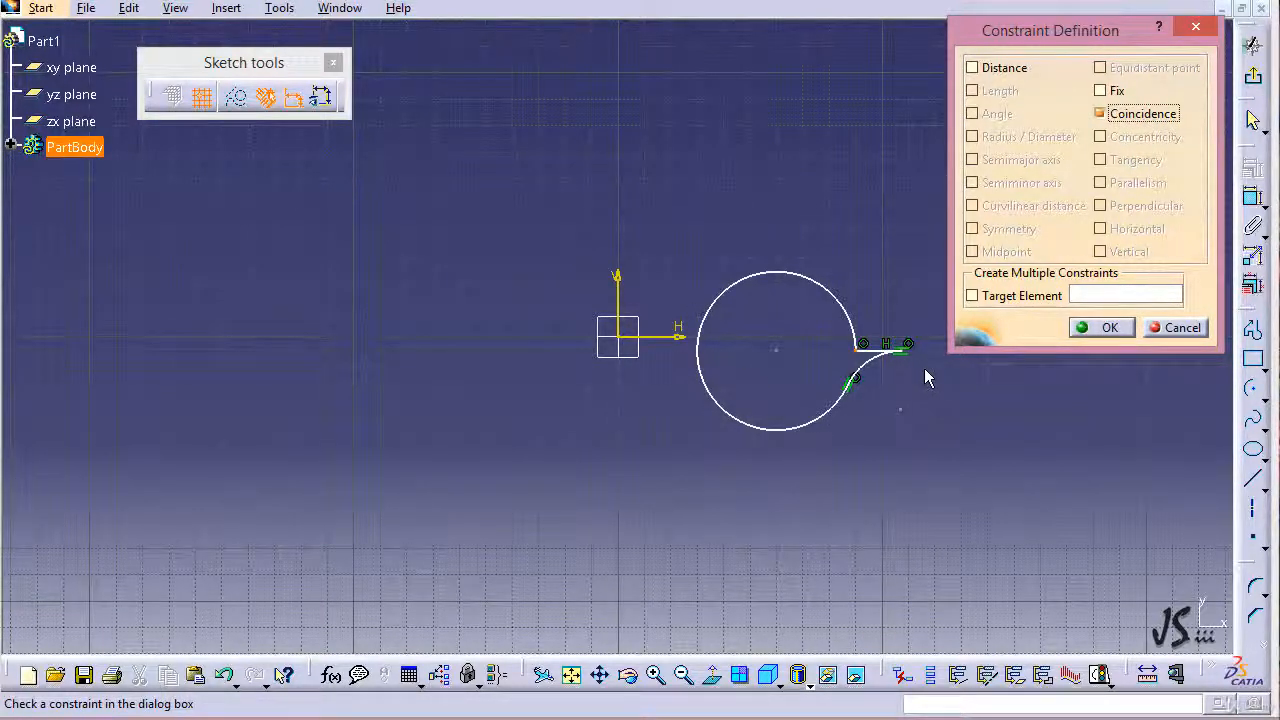
{"action": "left_click", "coordinate": [1163, 328]}
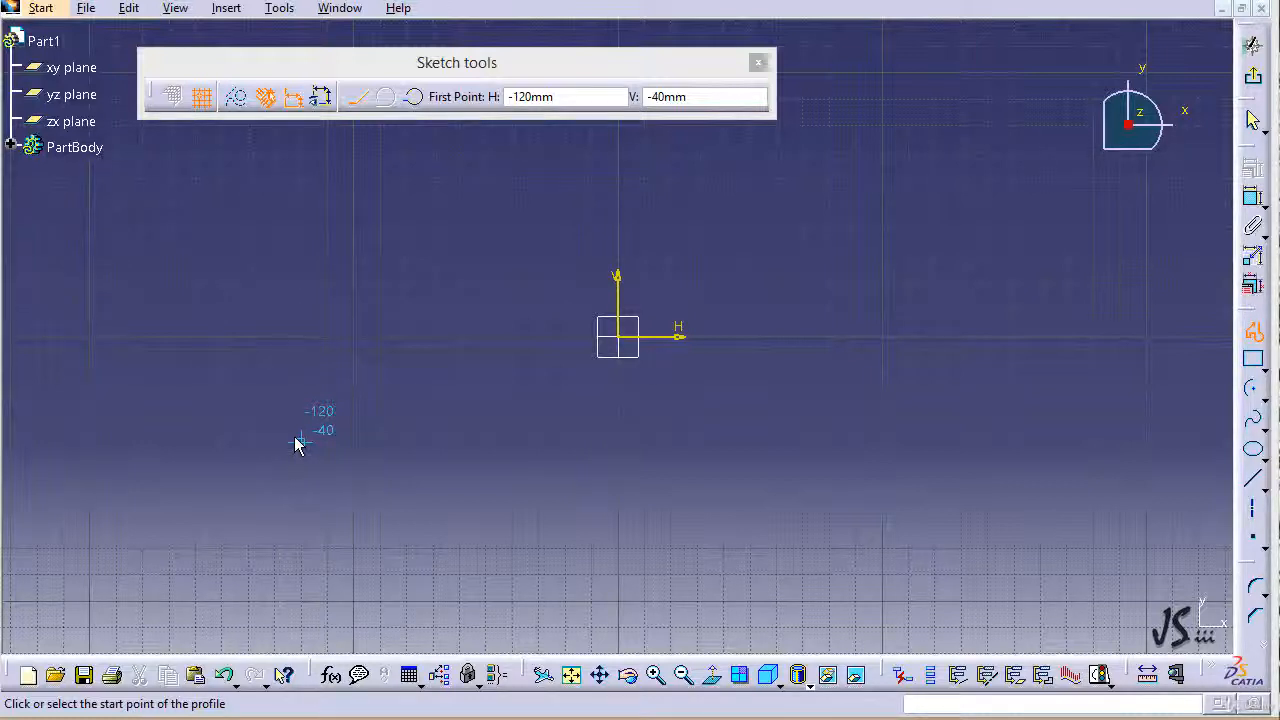
Draw a closed profile from a horizontal base about 110 mm long, two slanted lines, a tangent arc on top and two closing lines
{"action": "left_click", "coordinate": [643, 441]}
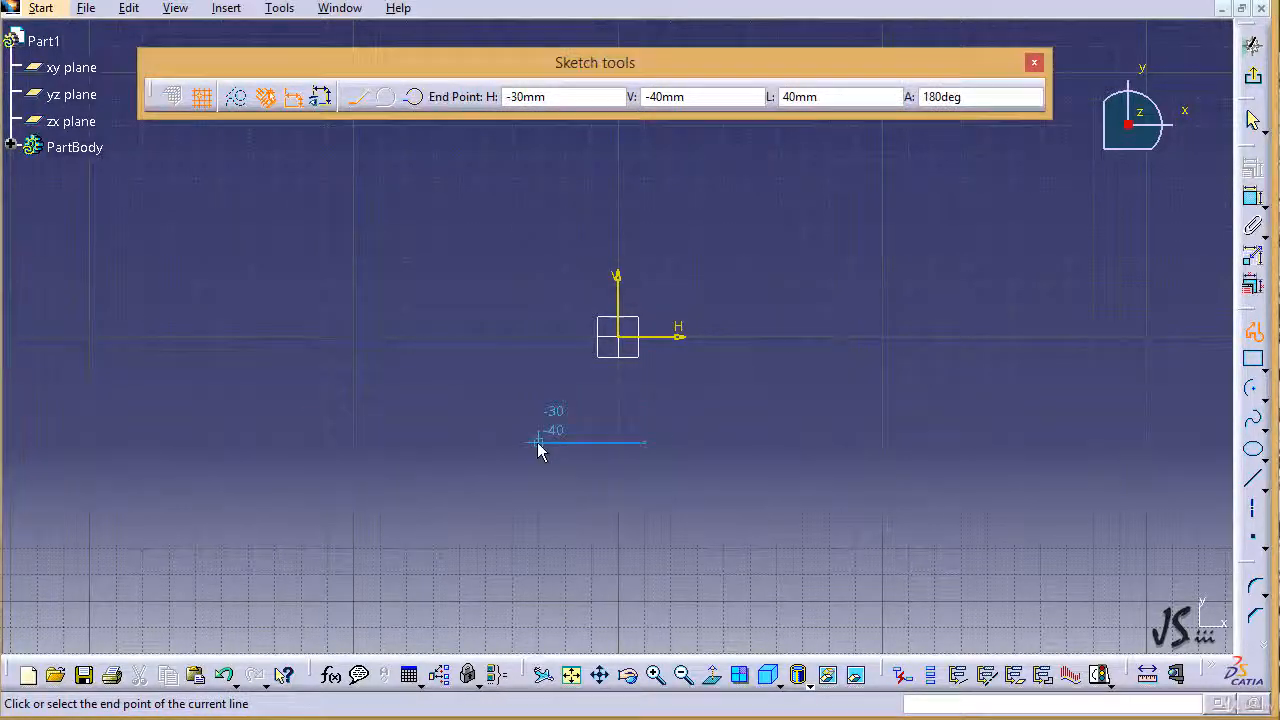
{"action": "left_click", "coordinate": [353, 442]}
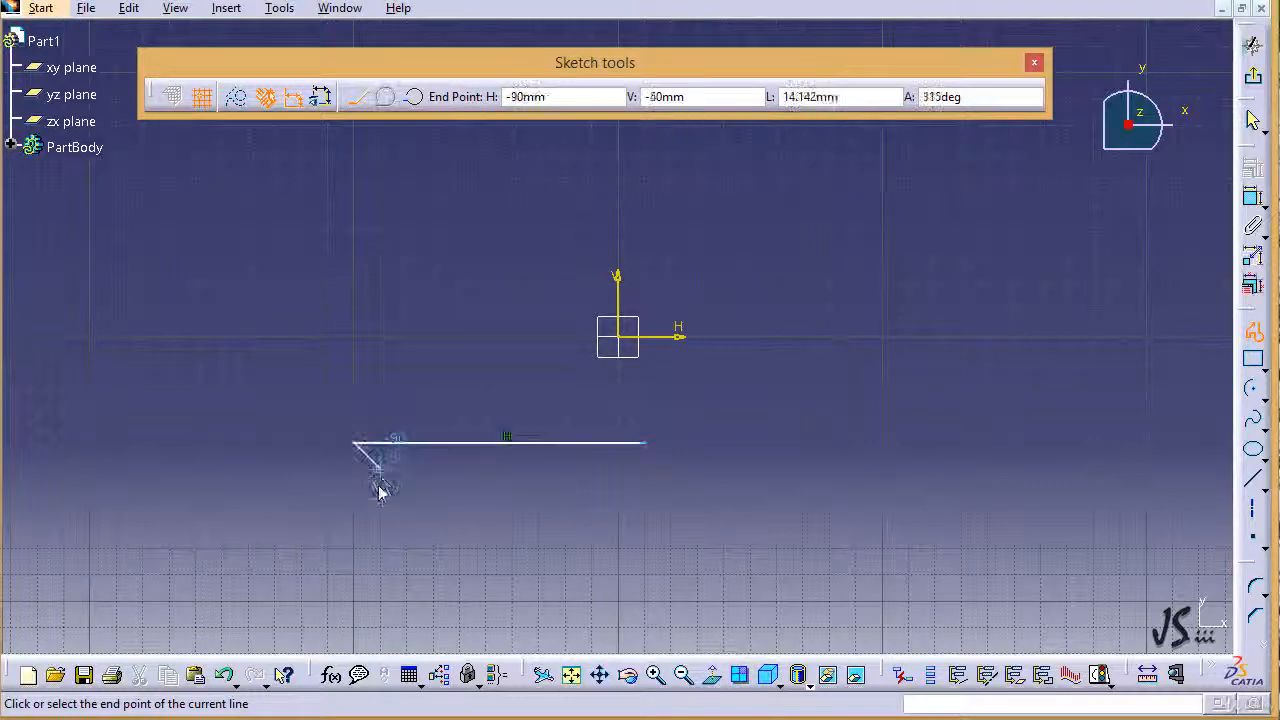
{"action": "left_click", "coordinate": [300, 283]}
{"action": "left_click", "coordinate": [406, 231]}
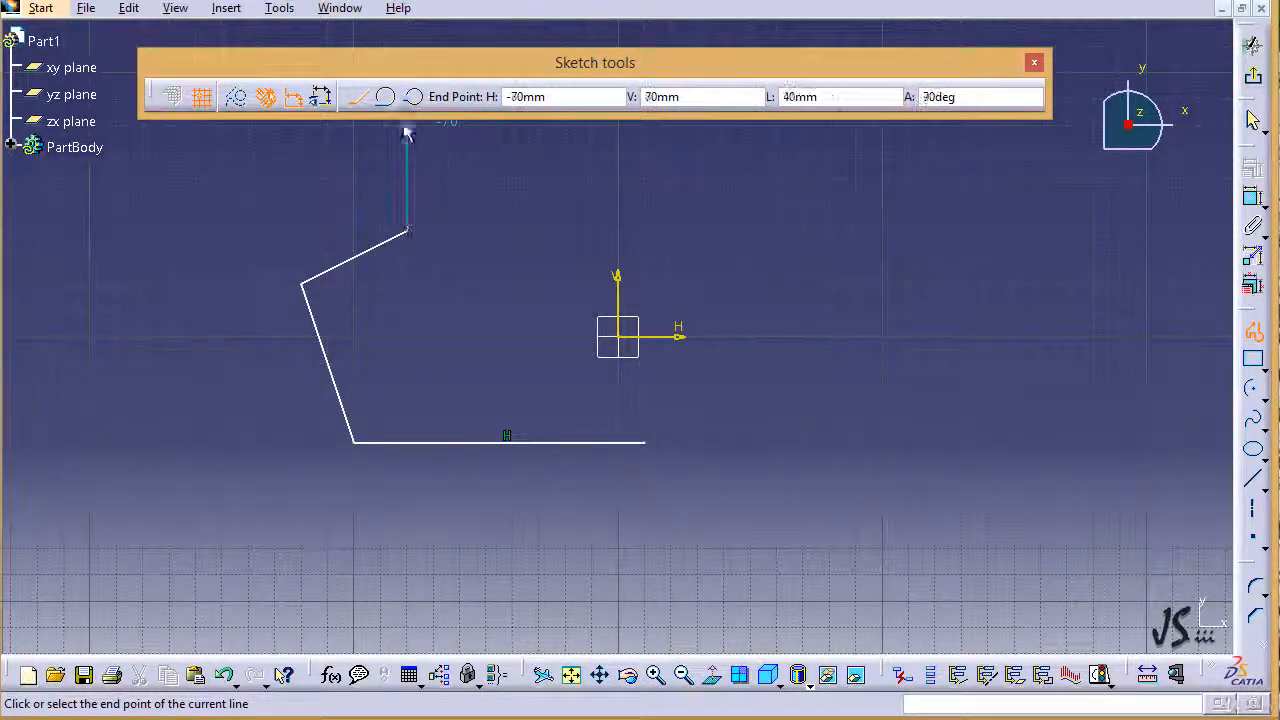
{"action": "left_click", "coordinate": [389, 99]}
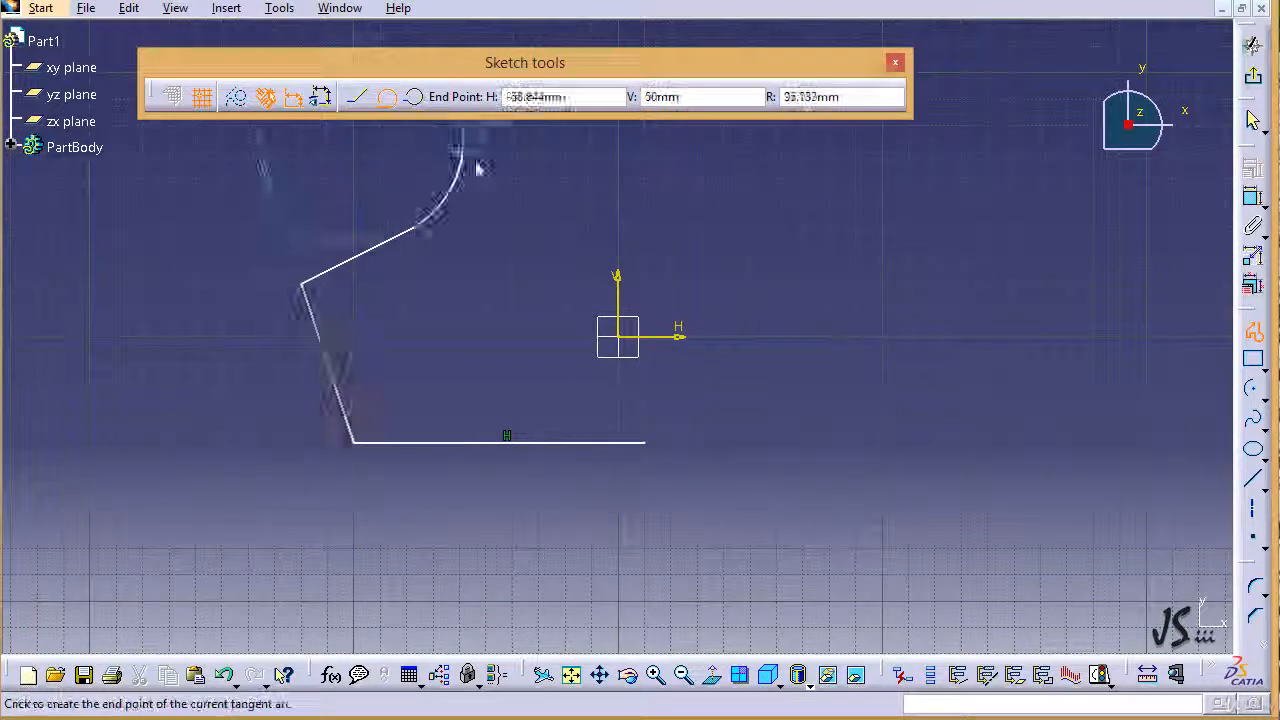
{"action": "left_click", "coordinate": [530, 229]}
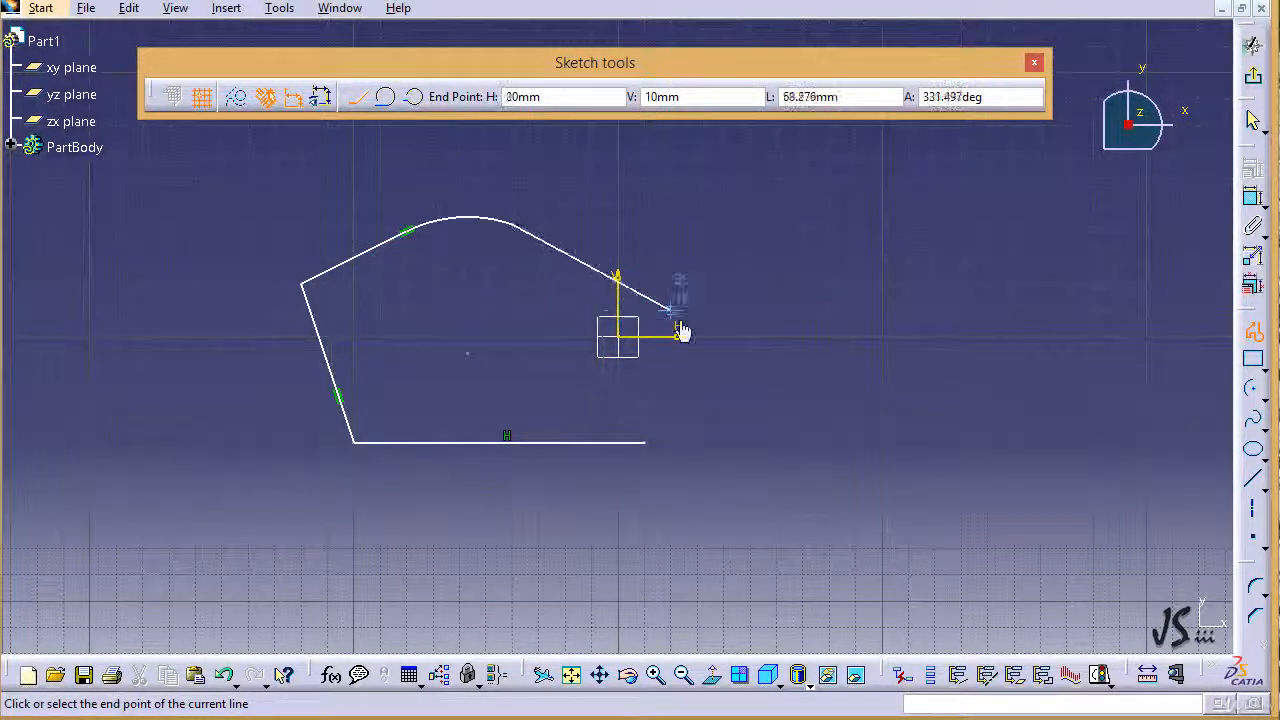
{"action": "left_click", "coordinate": [750, 352]}
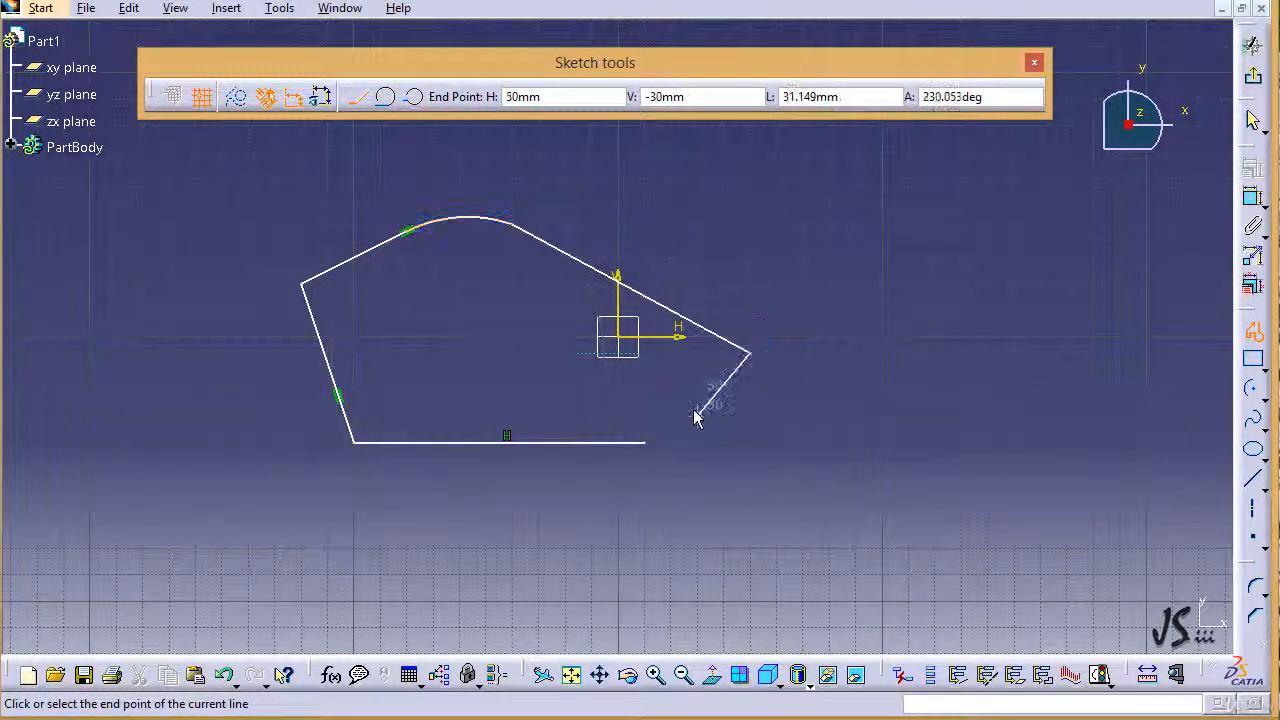
{"action": "left_click", "coordinate": [645, 441]}
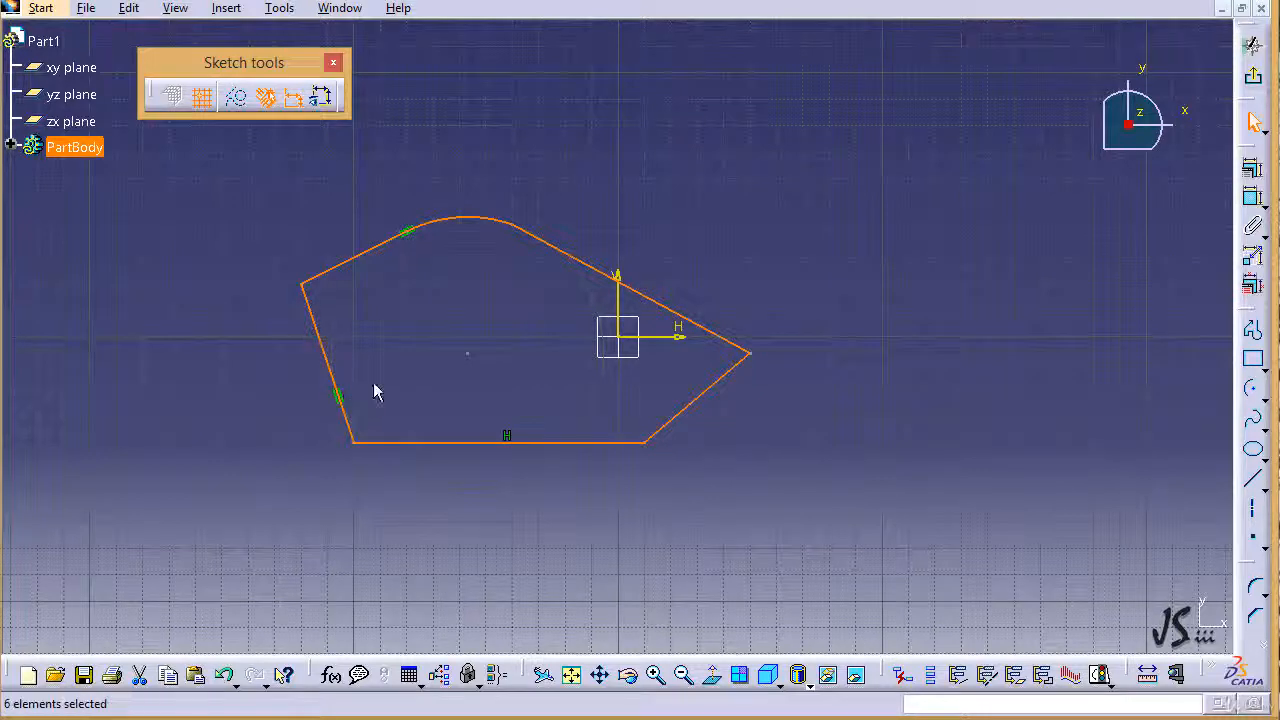
Delete the tangency constraint on the profile's slanted left side
{"action": "left_click", "coordinate": [584, 212]}
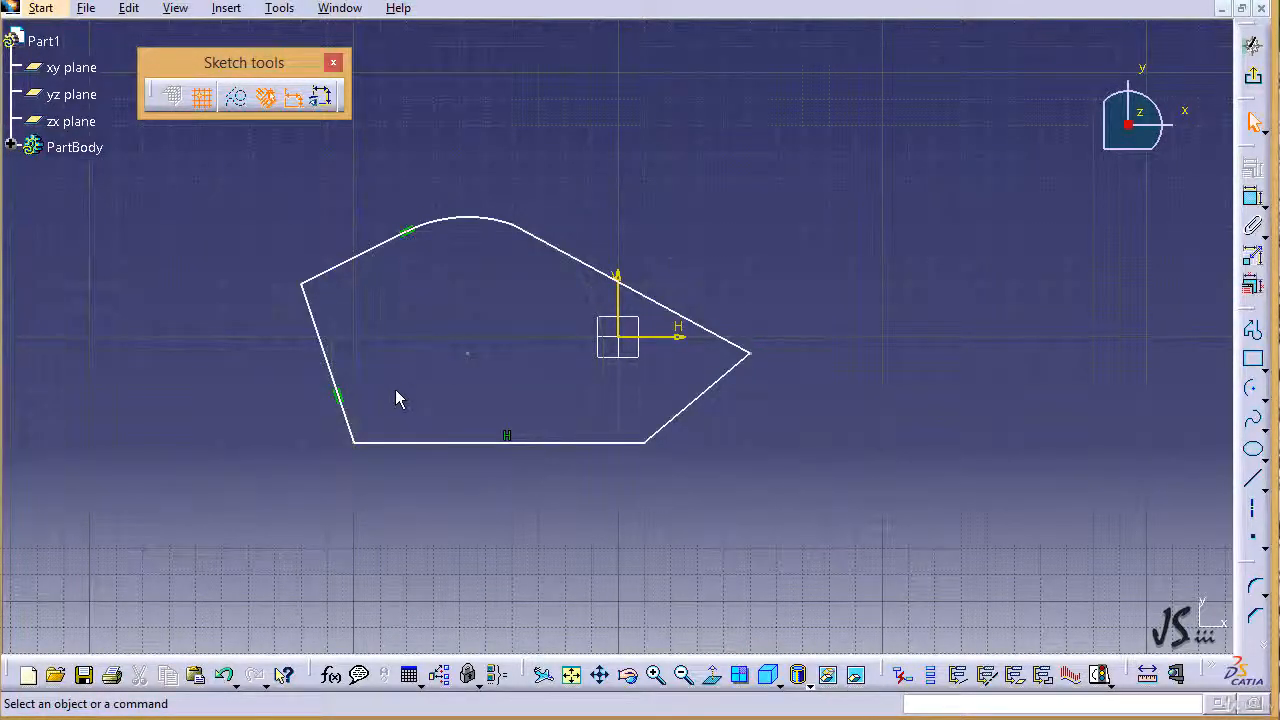
{"action": "left_click", "coordinate": [339, 398]}
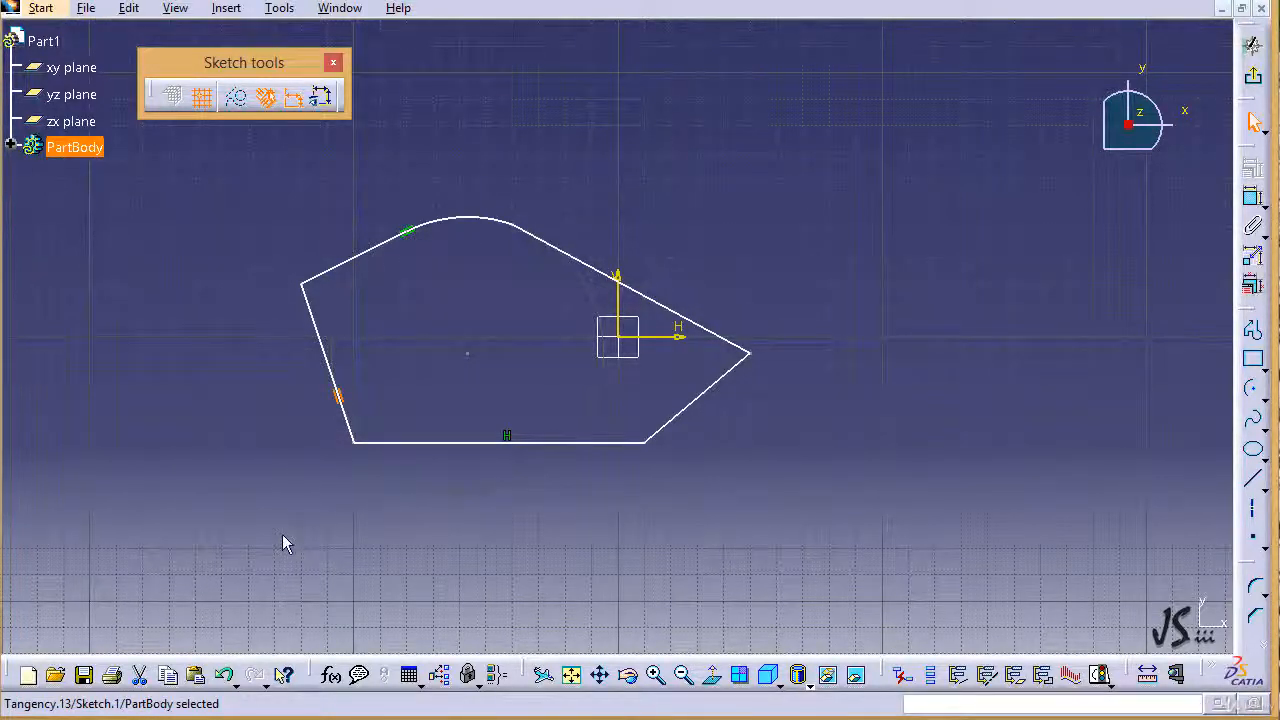
{"action": "key", "text": "Delete"}
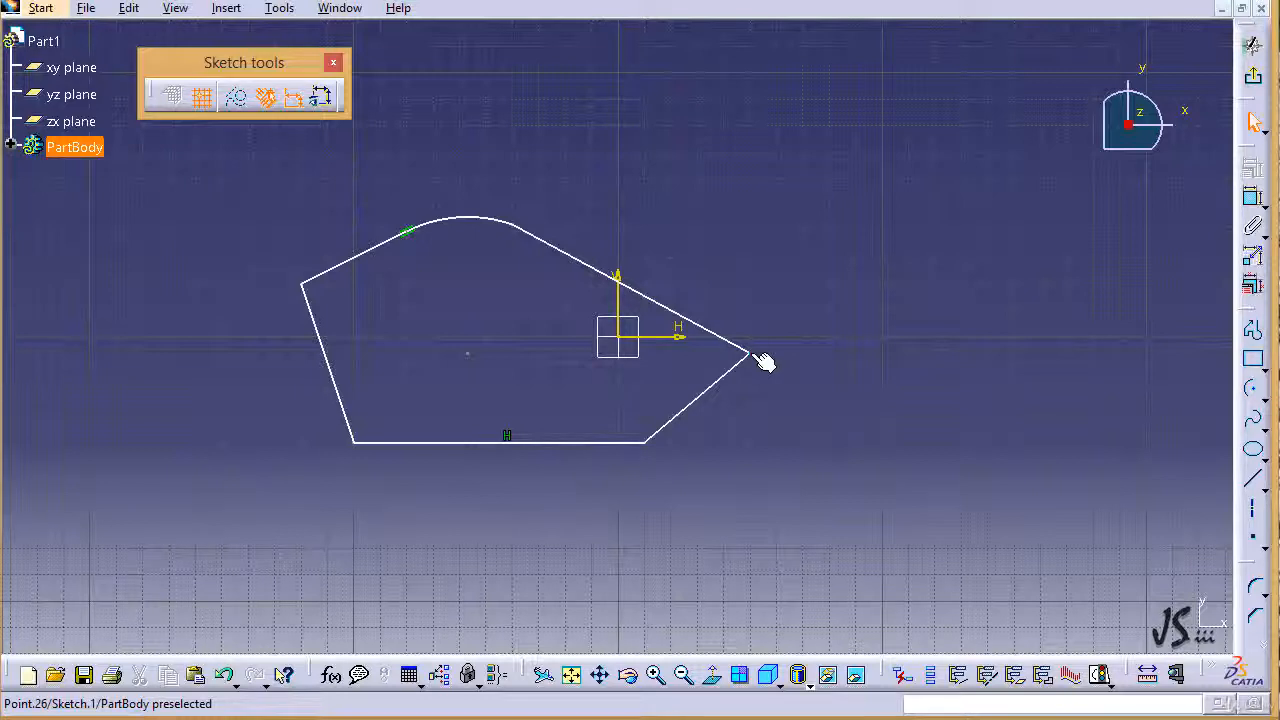
Move the profile's right corner up and inward, and shift the horizontal base line slightly
{"action": "mouse_move", "coordinate": [752, 354]}
{"action": "left_mouse_down"}
{"action": "mouse_move", "coordinate": [661, 279]}
{"action": "mouse_move", "coordinate": [714, 283]}
{"action": "mouse_move", "coordinate": [662, 282]}
{"action": "mouse_move", "coordinate": [691, 277]}
{"action": "mouse_move", "coordinate": [746, 206]}
{"action": "mouse_move", "coordinate": [729, 306]}
{"action": "mouse_move", "coordinate": [703, 263]}
{"action": "mouse_move", "coordinate": [669, 284]}
{"action": "left_mouse_up"}
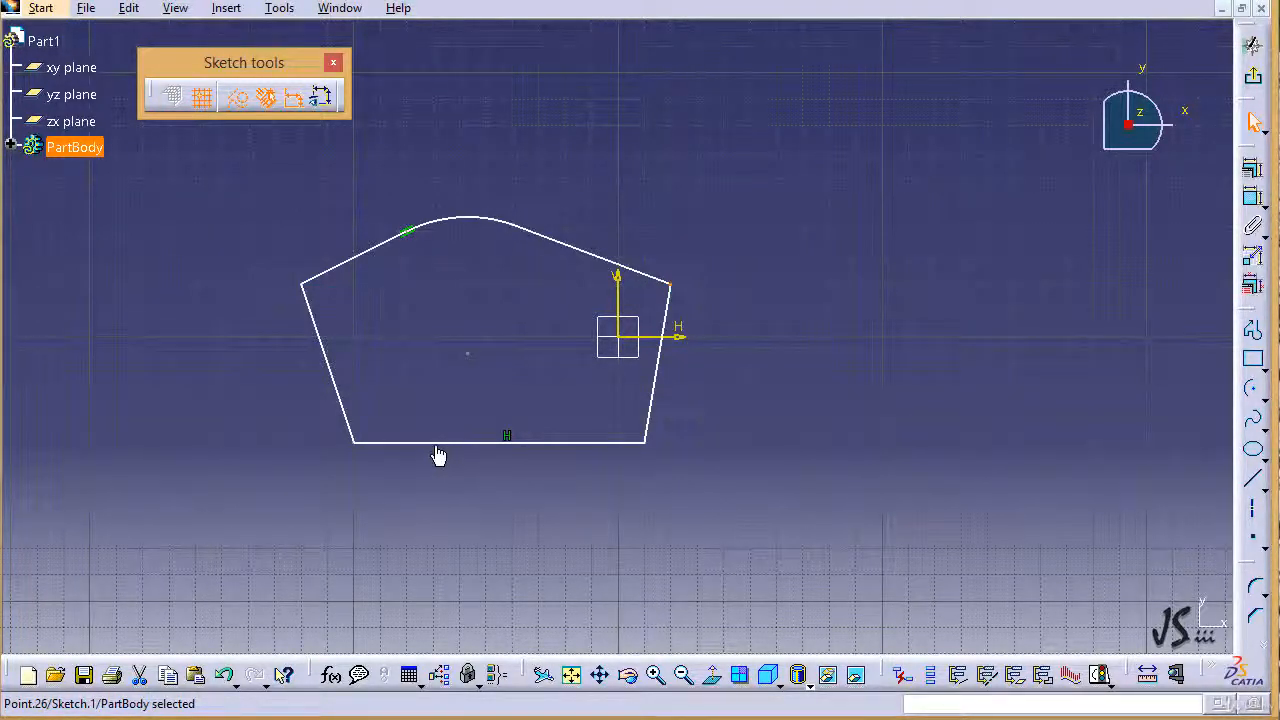
{"action": "mouse_move", "coordinate": [437, 446]}
{"action": "left_mouse_down"}
{"action": "mouse_move", "coordinate": [466, 506]}
{"action": "mouse_move", "coordinate": [423, 446]}
{"action": "mouse_move", "coordinate": [470, 458]}
{"action": "mouse_move", "coordinate": [409, 377]}
{"action": "mouse_move", "coordinate": [471, 449]}
{"action": "mouse_move", "coordinate": [441, 449]}
{"action": "left_mouse_up"}
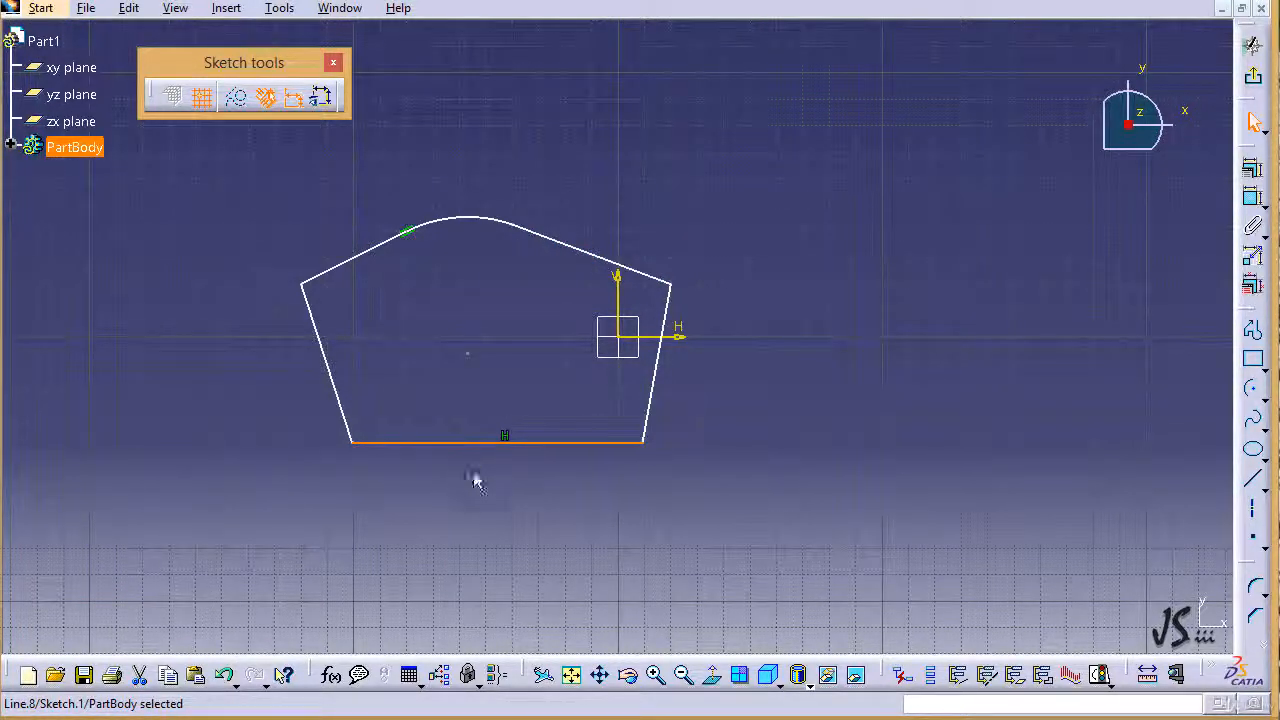
Set the Sketcher solving mode for moving elements to Standard mode
{"action": "left_click", "coordinate": [280, 10]}
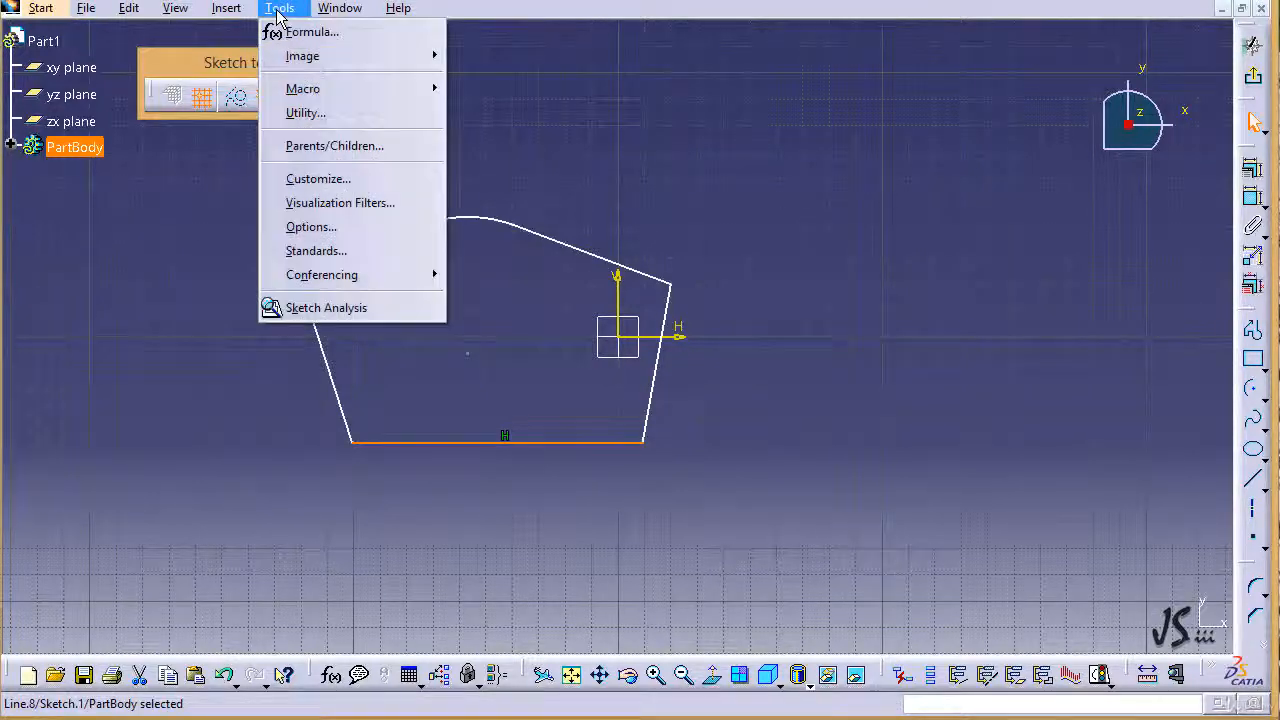
{"action": "left_click", "coordinate": [337, 226]}
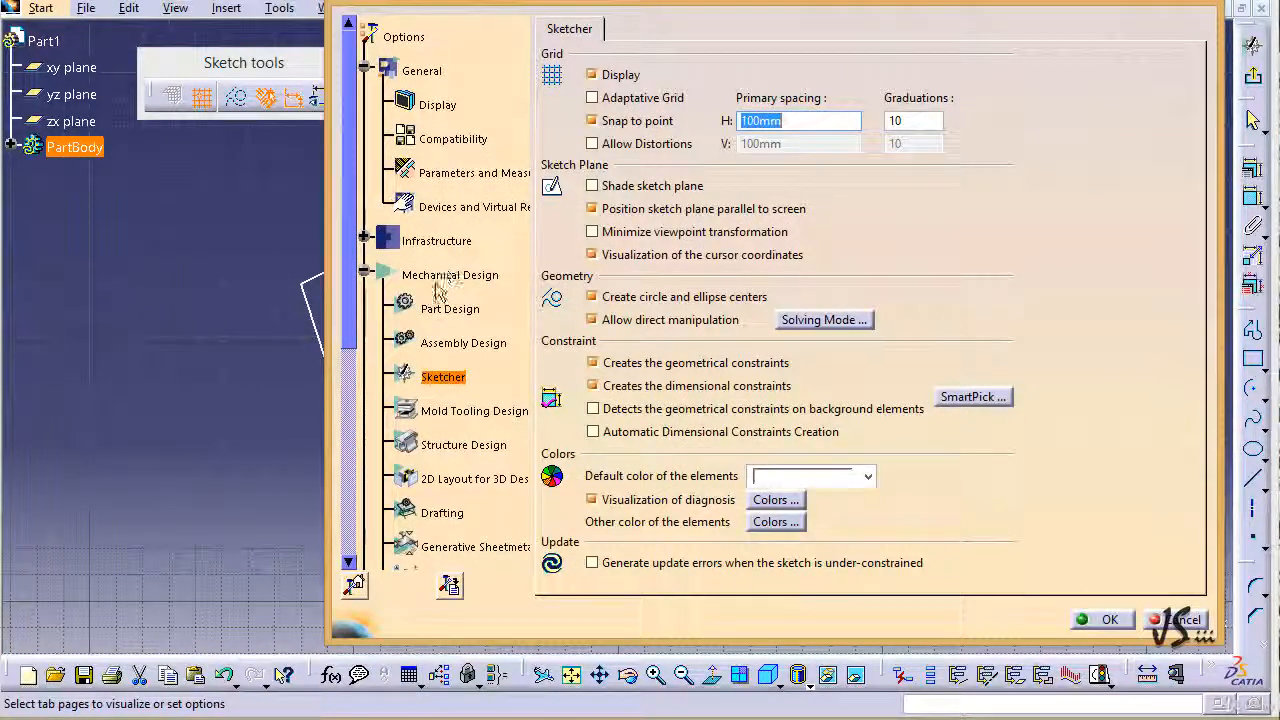
{"action": "left_click", "coordinate": [790, 318]}
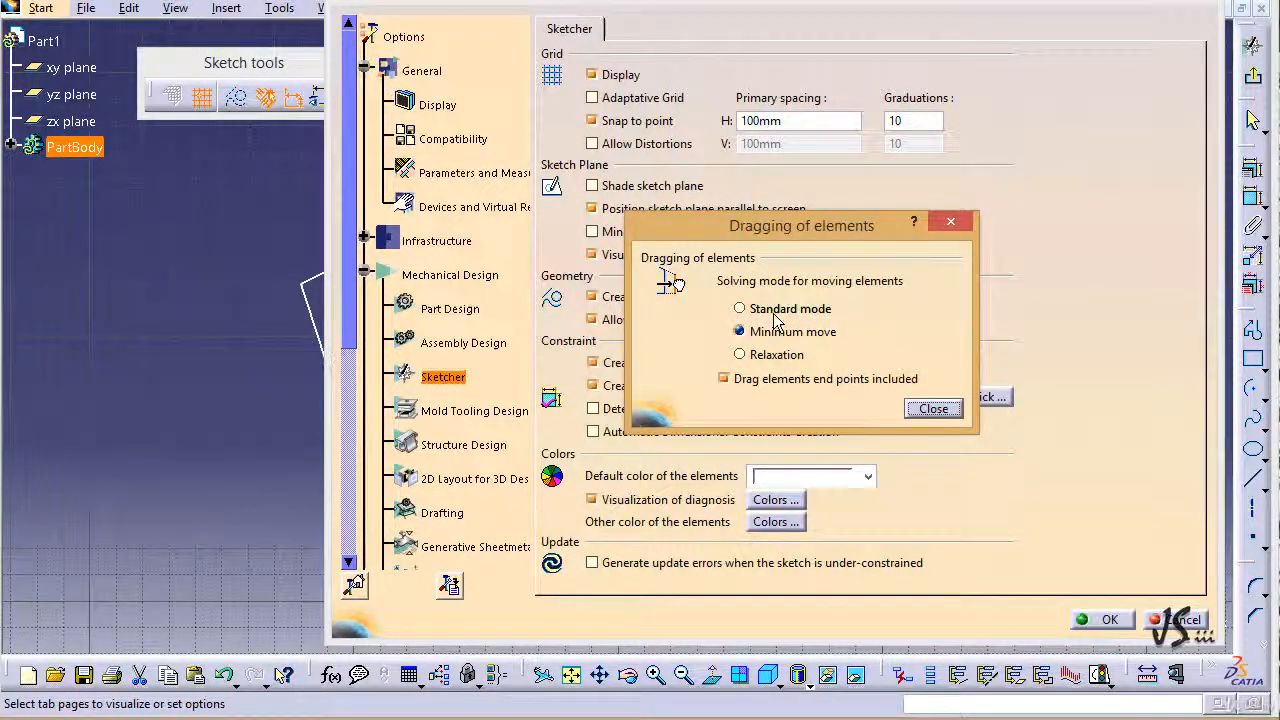
{"action": "left_click", "coordinate": [765, 309]}
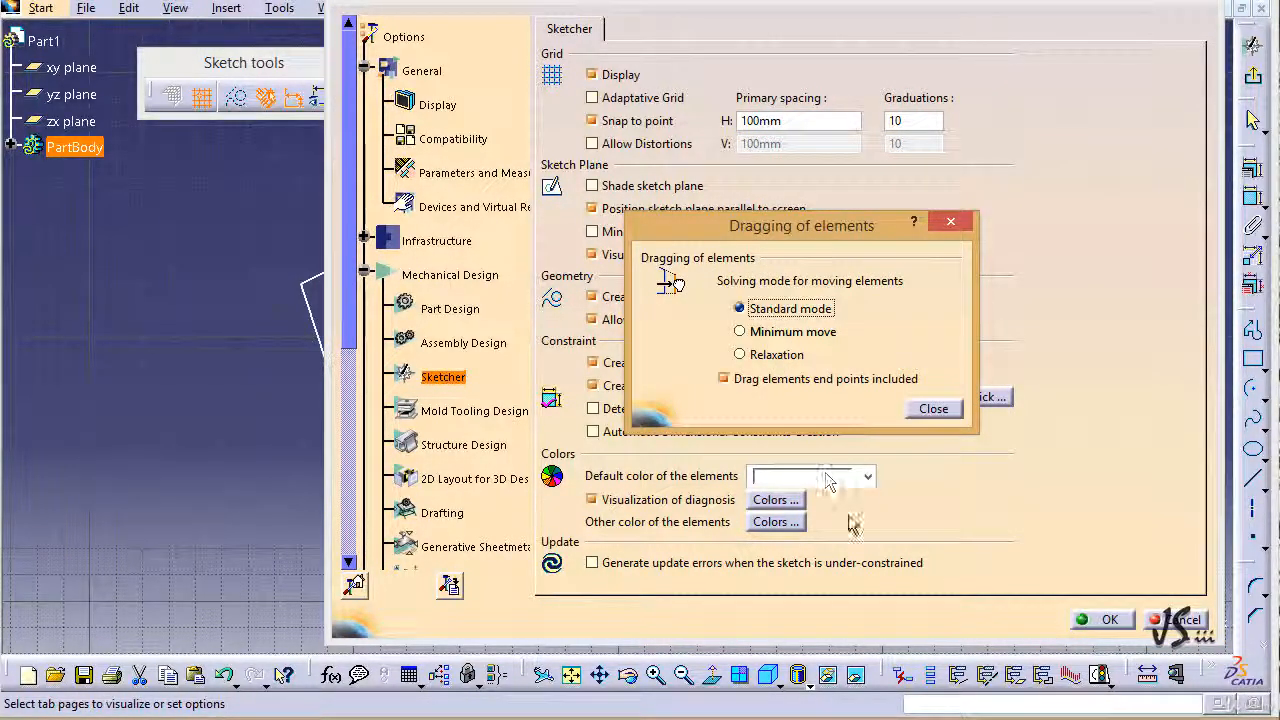
{"action": "left_click", "coordinate": [933, 408]}
{"action": "left_click", "coordinate": [1082, 622]}
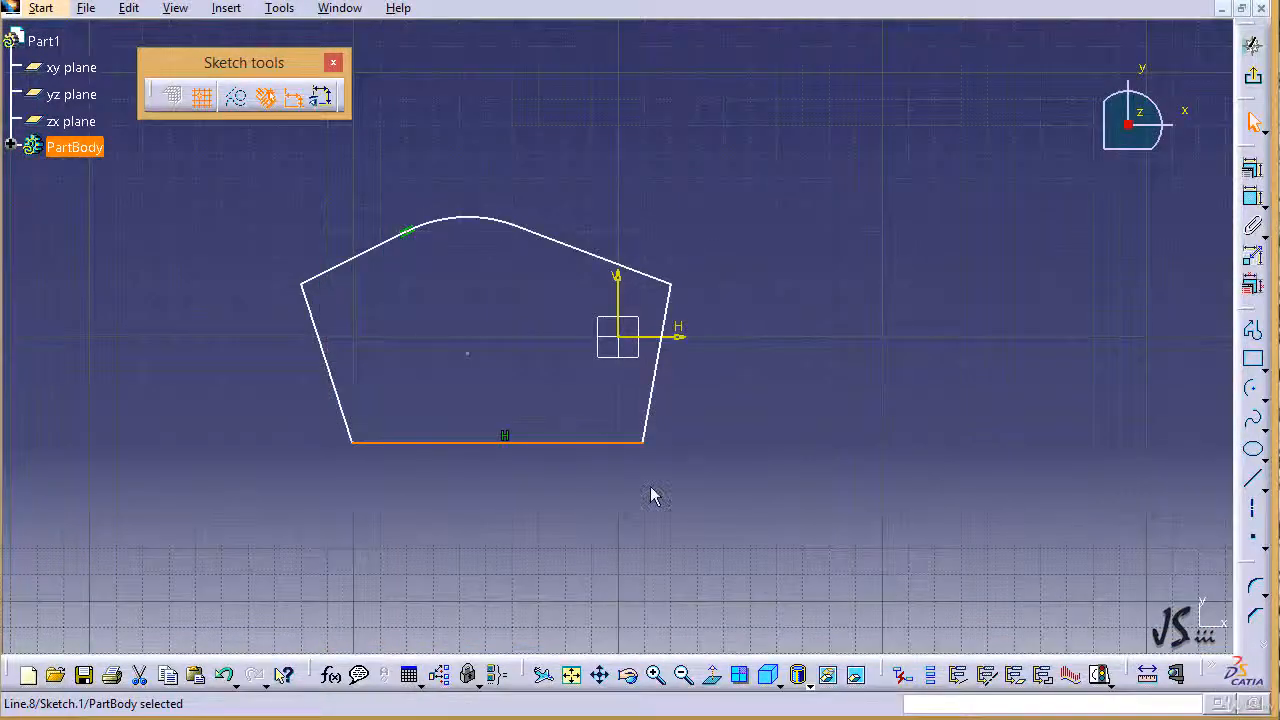
Move the whole profile to the left and slightly down by its base line, then farther left by its upper right corner
{"action": "left_click_drag", "start_coordinate": [591, 449], "coordinate": [471, 453]}
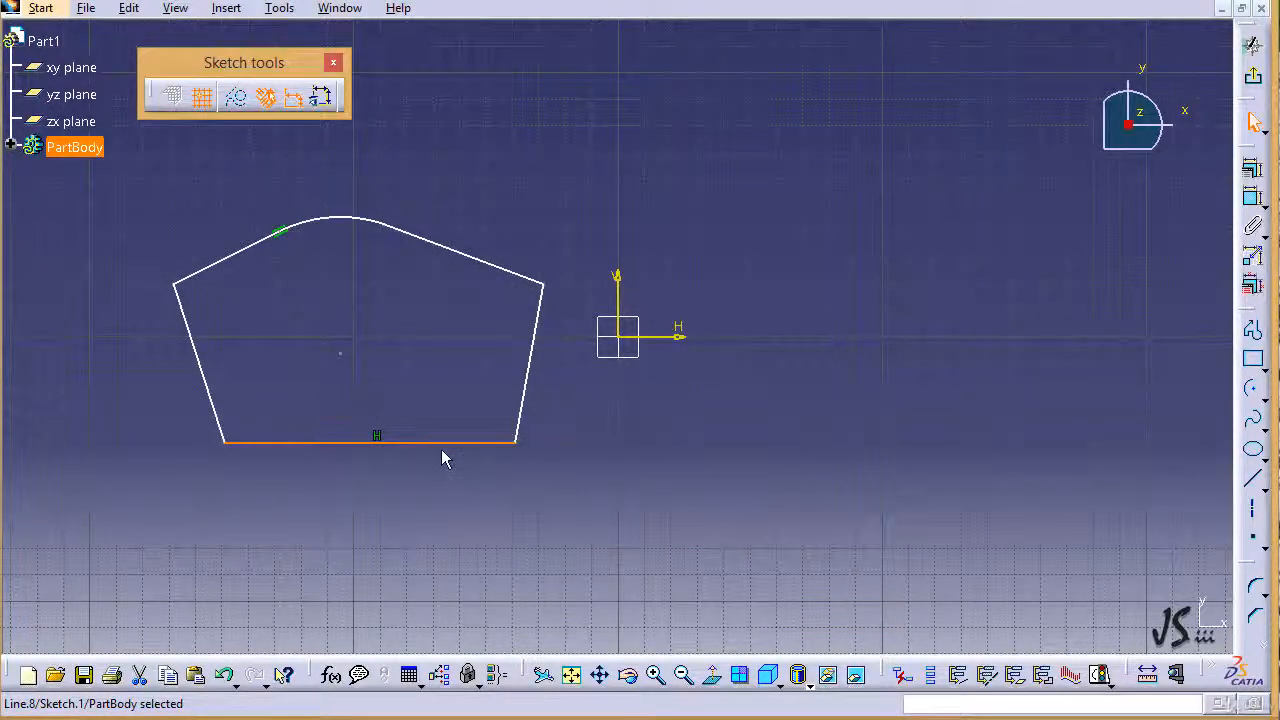
{"action": "left_click_drag", "start_coordinate": [451, 444], "coordinate": [428, 463]}
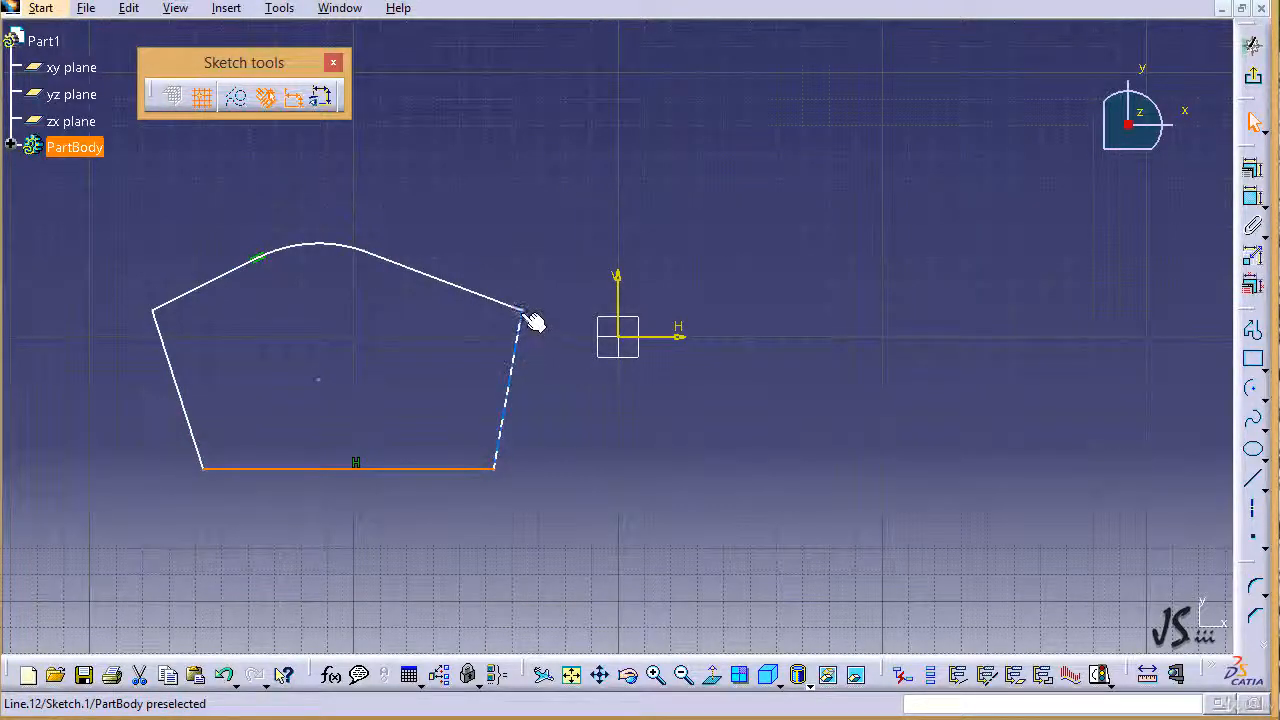
{"action": "left_click_drag", "start_coordinate": [527, 312], "coordinate": [486, 311]}
Set the Sketcher solving mode for moving elements to Minimum move, and move the profile's upper right corner up and inward
{"action": "left_click", "coordinate": [280, 8]}
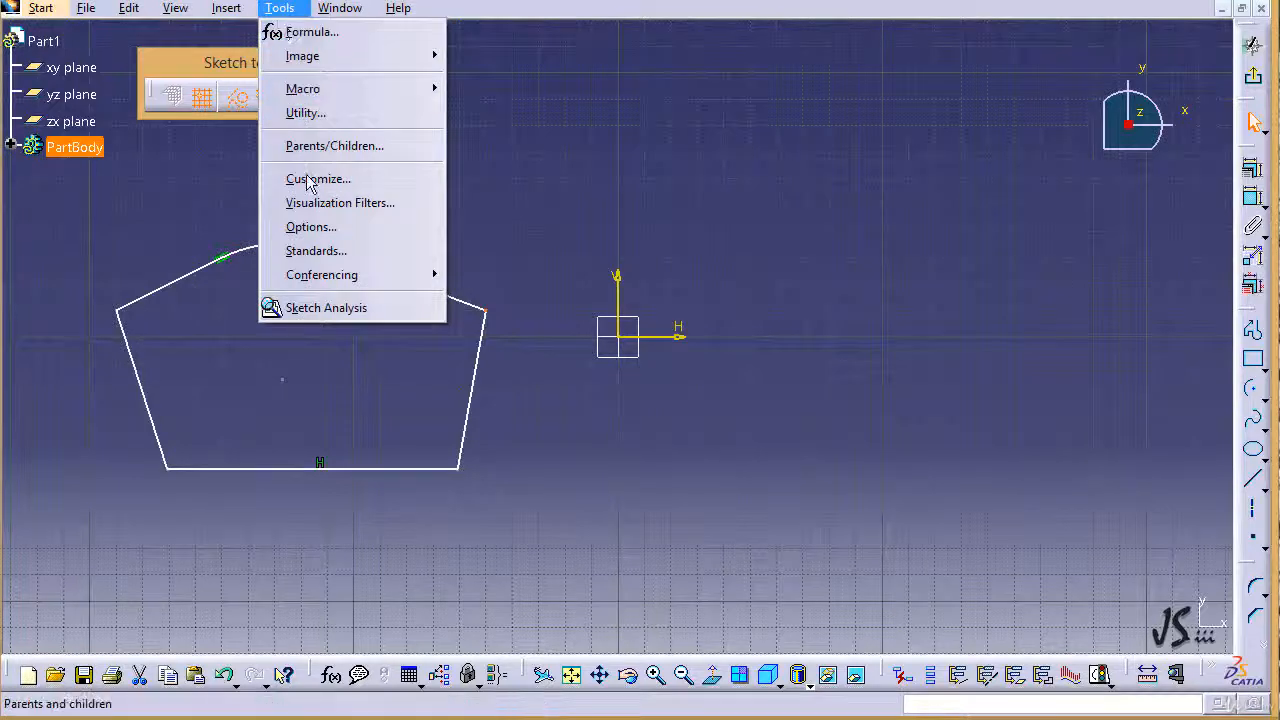
{"action": "left_click", "coordinate": [313, 228]}
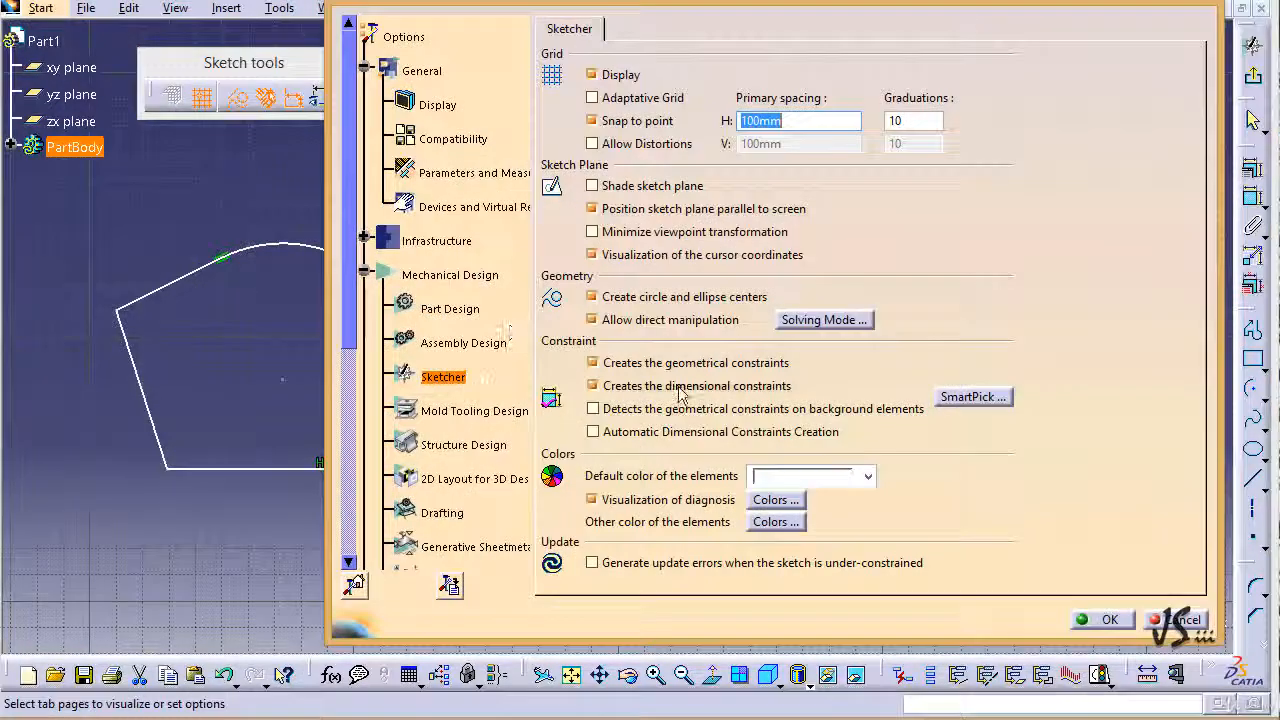
{"action": "left_click", "coordinate": [824, 319]}
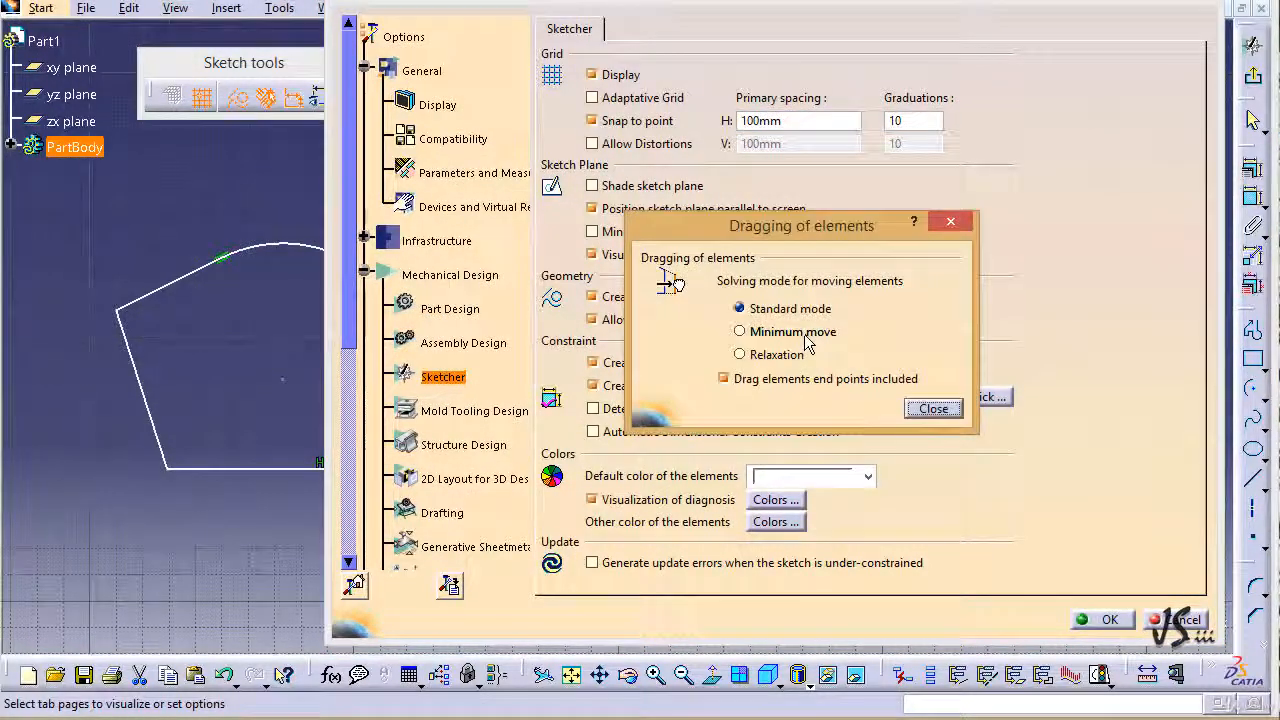
{"action": "left_click", "coordinate": [795, 332]}
{"action": "left_click", "coordinate": [933, 408]}
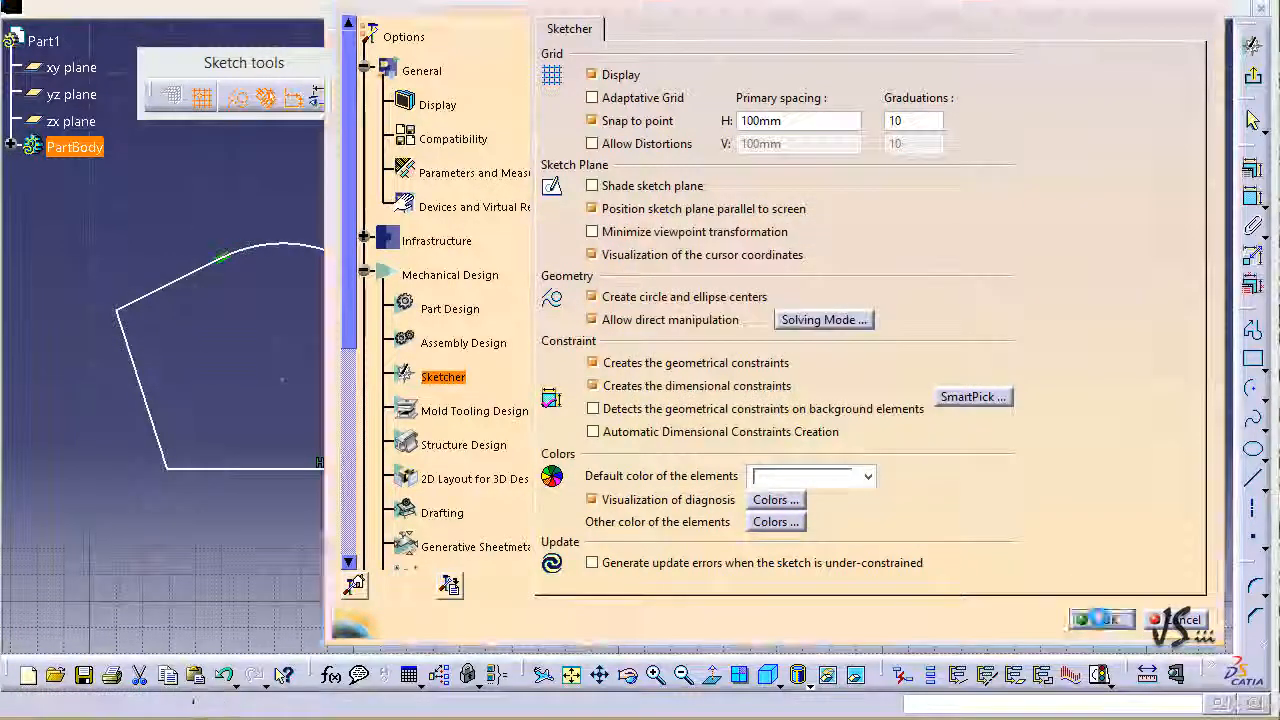
{"action": "left_click", "coordinate": [1105, 619]}
{"action": "left_click_drag", "start_coordinate": [484, 312], "coordinate": [460, 285]}
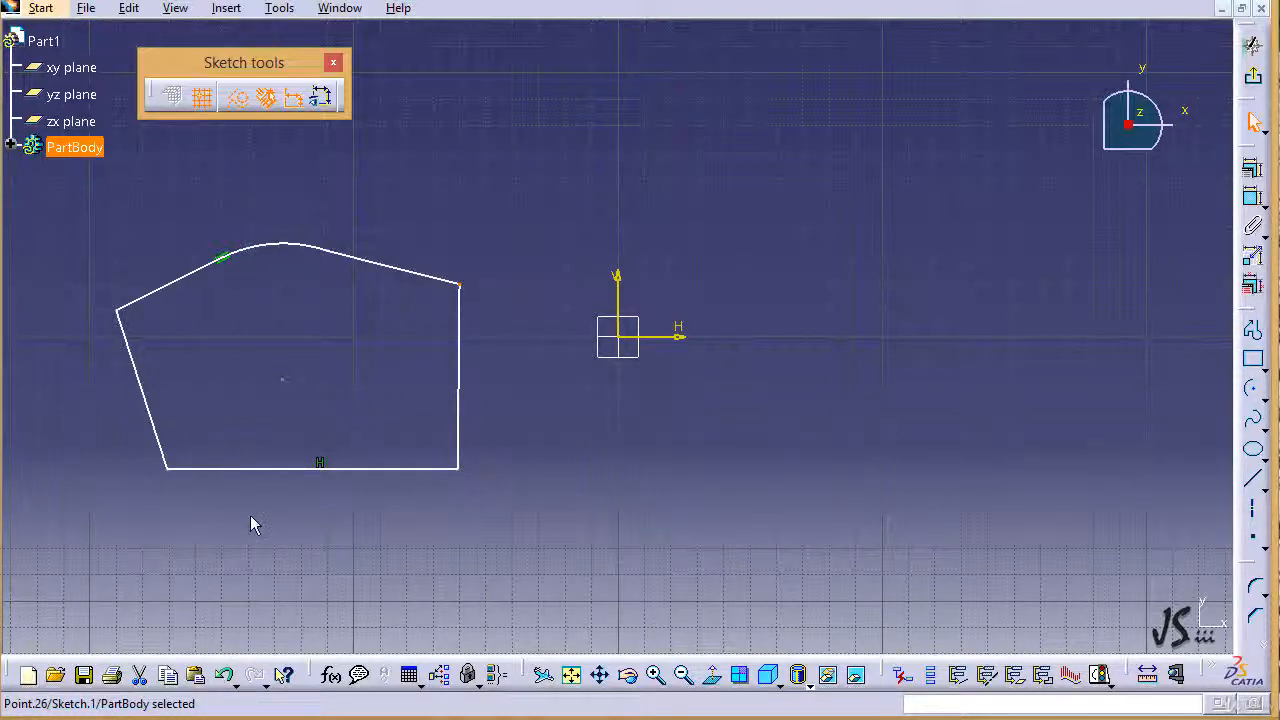
Fix all the profile's geometry together as a rigid set, and try moving it slightly to the right by its upper right corner
{"action": "mouse_move", "coordinate": [519, 220]}
{"action": "left_mouse_down"}
{"action": "mouse_move", "coordinate": [443, 323]}
{"action": "mouse_move", "coordinate": [209, 523]}
{"action": "mouse_move", "coordinate": [29, 545]}
{"action": "left_mouse_up"}
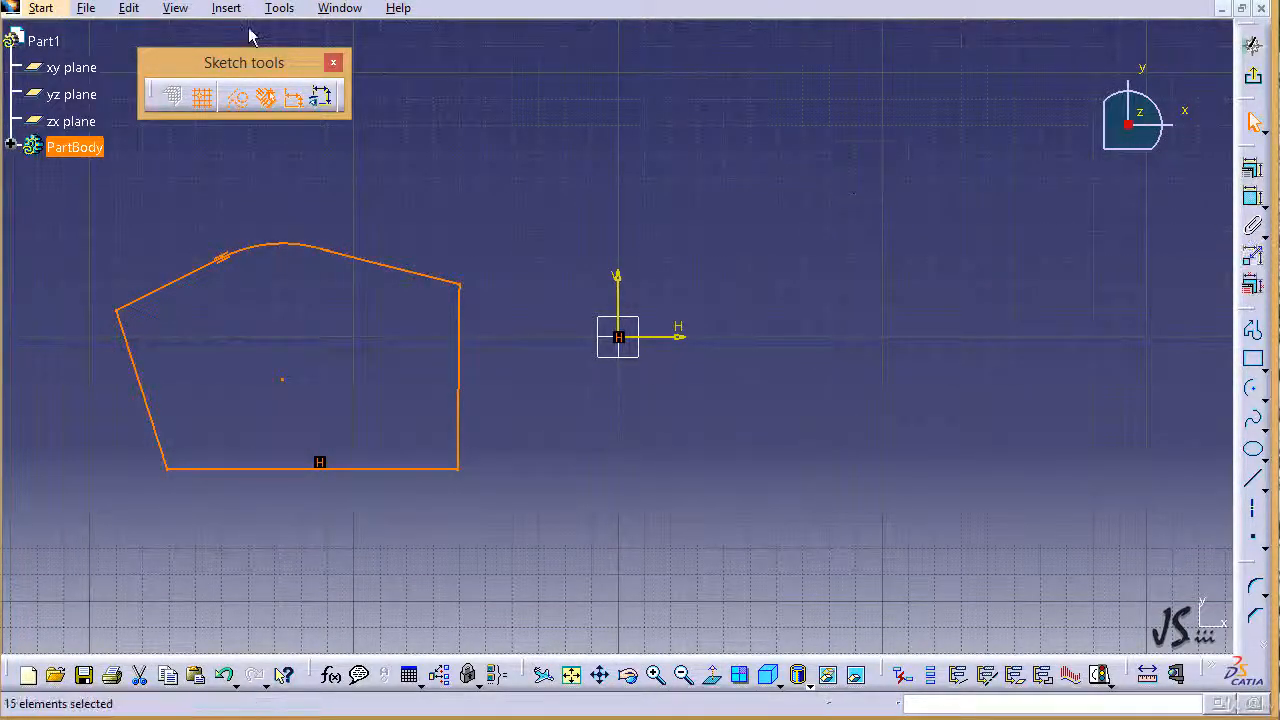
{"action": "left_click", "coordinate": [215, 10]}
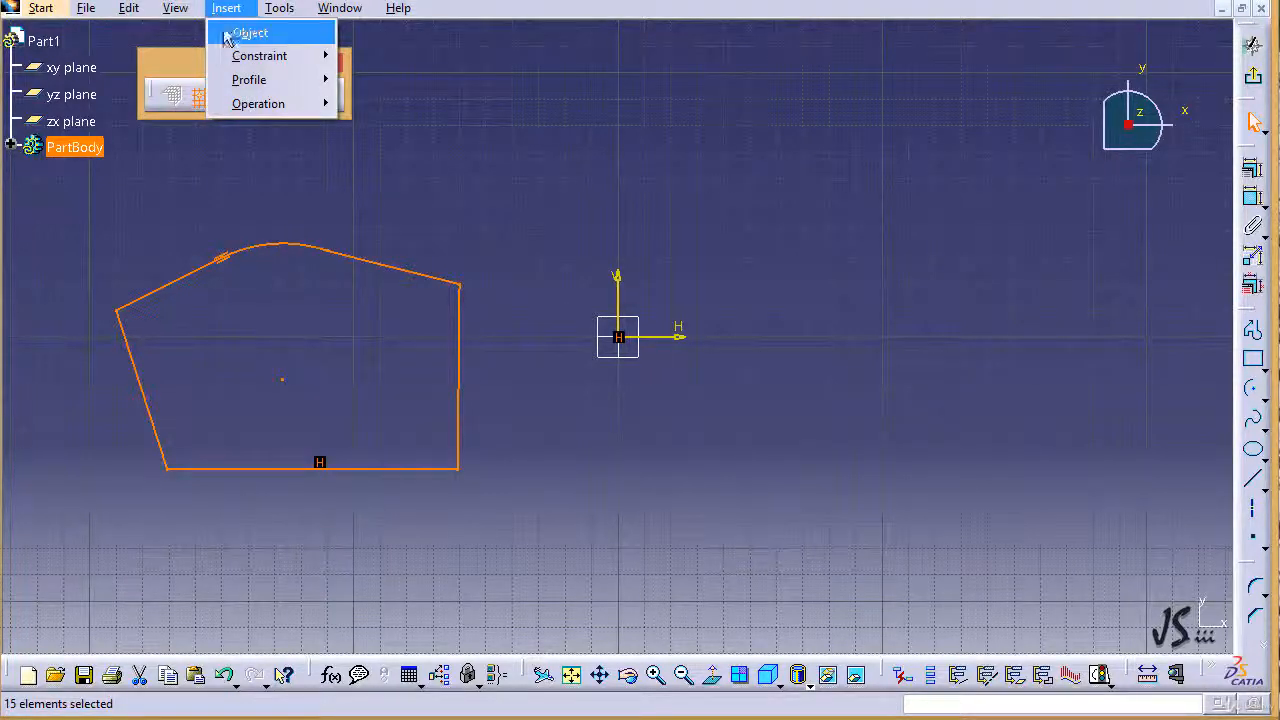
{"action": "mouse_move", "coordinate": [237, 58]}
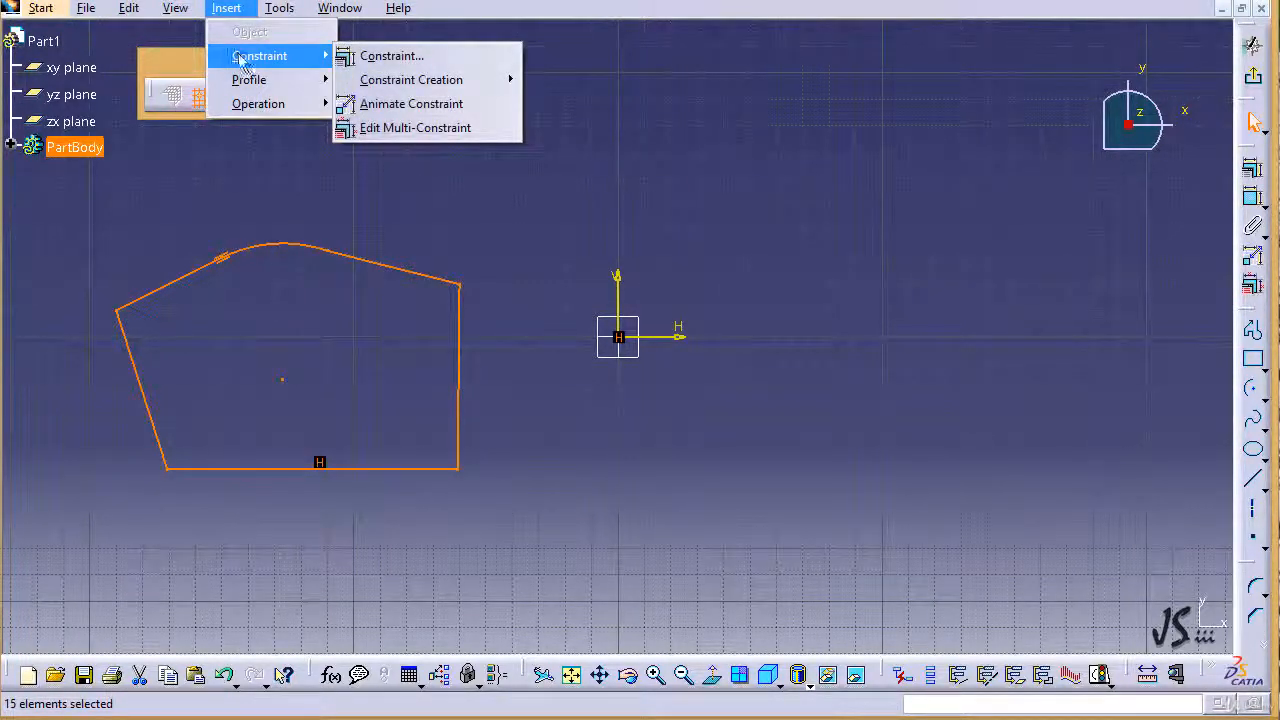
{"action": "mouse_move", "coordinate": [413, 80]}
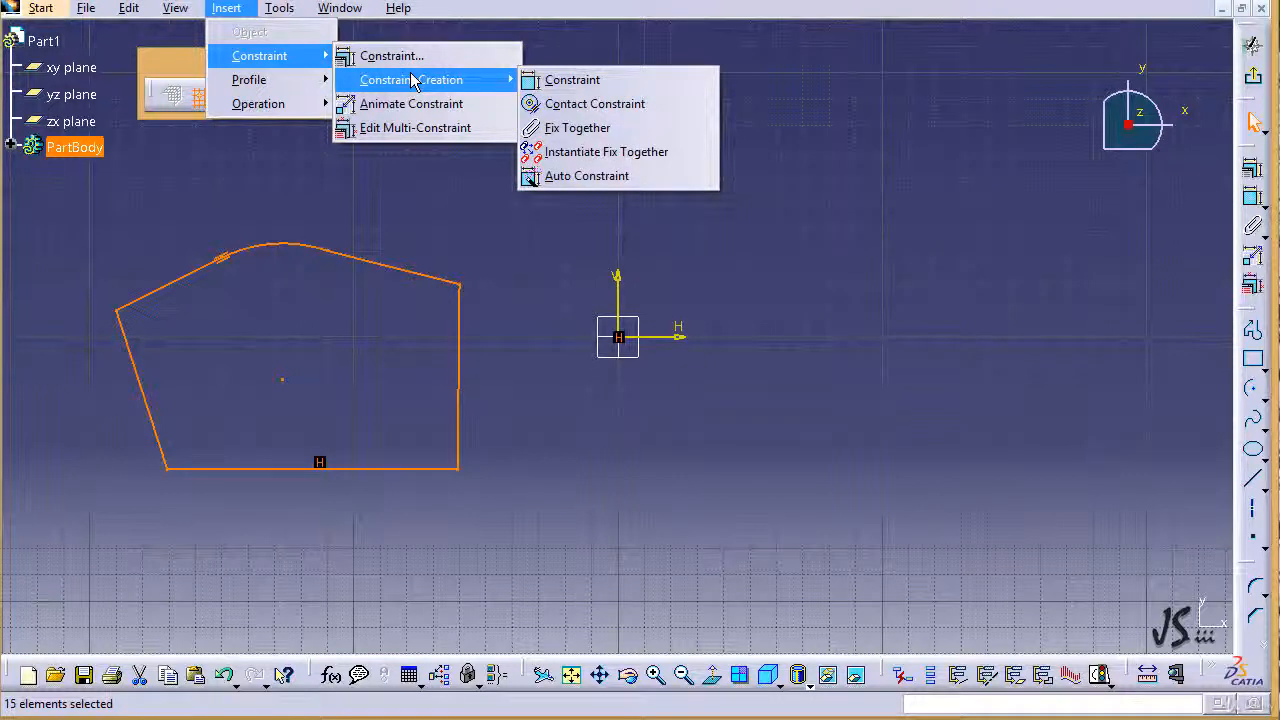
{"action": "left_click", "coordinate": [615, 128]}
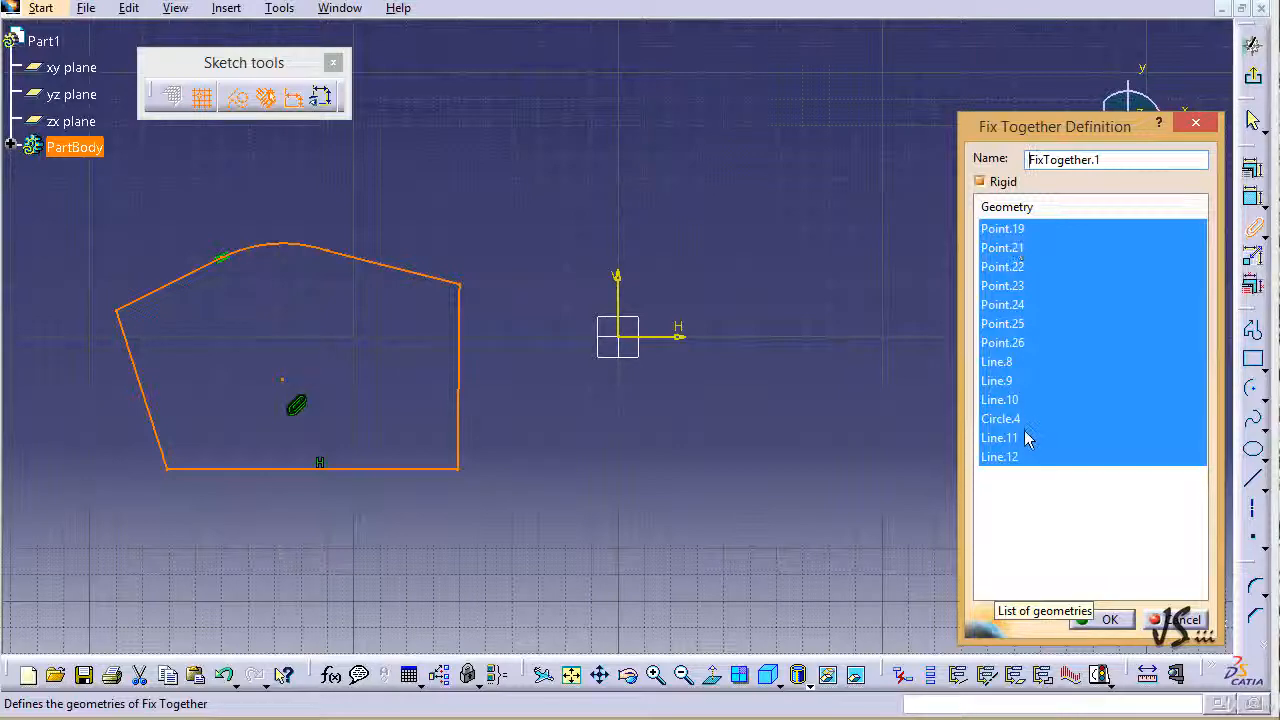
{"action": "left_click", "coordinate": [1108, 619]}
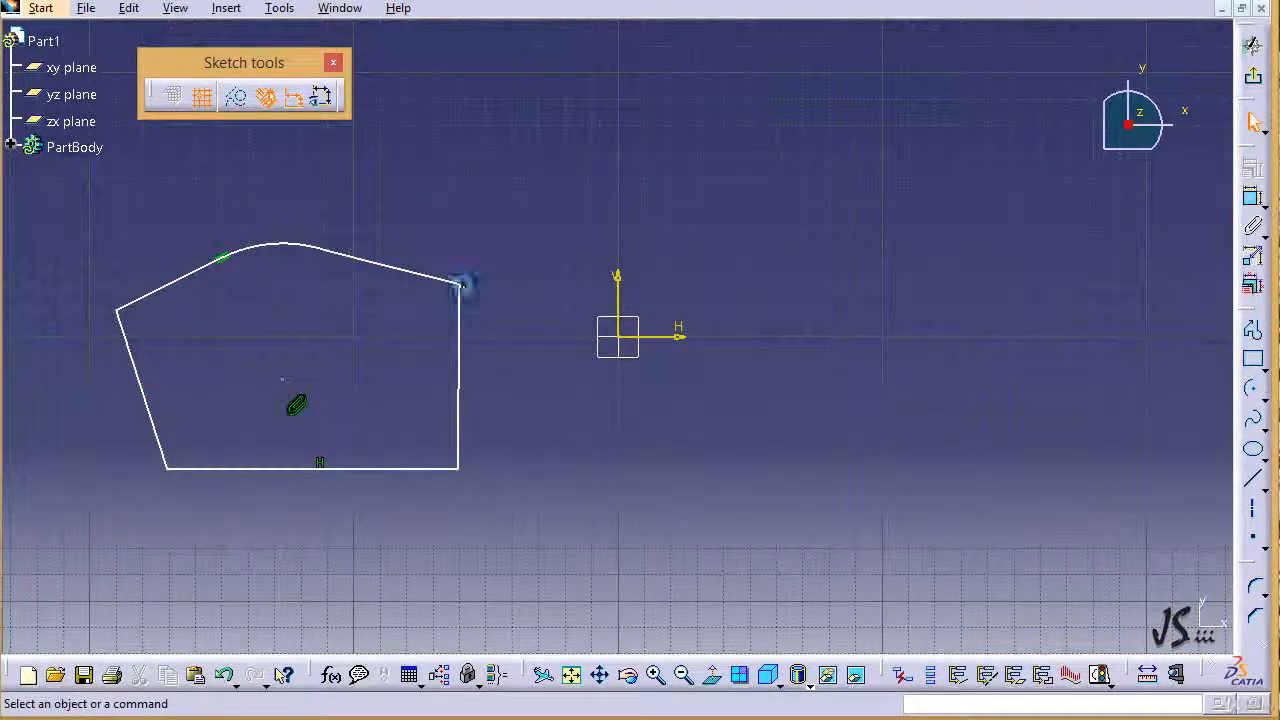
{"action": "mouse_move", "coordinate": [462, 285]}
{"action": "left_mouse_down"}
{"action": "mouse_move", "coordinate": [514, 252]}
{"action": "mouse_move", "coordinate": [500, 272]}
{"action": "mouse_move", "coordinate": [563, 257]}
{"action": "mouse_move", "coordinate": [486, 294]}
{"action": "mouse_move", "coordinate": [560, 194]}
{"action": "mouse_move", "coordinate": [486, 285]}
{"action": "left_mouse_up"}
{"action": "left_click", "coordinate": [493, 521]}
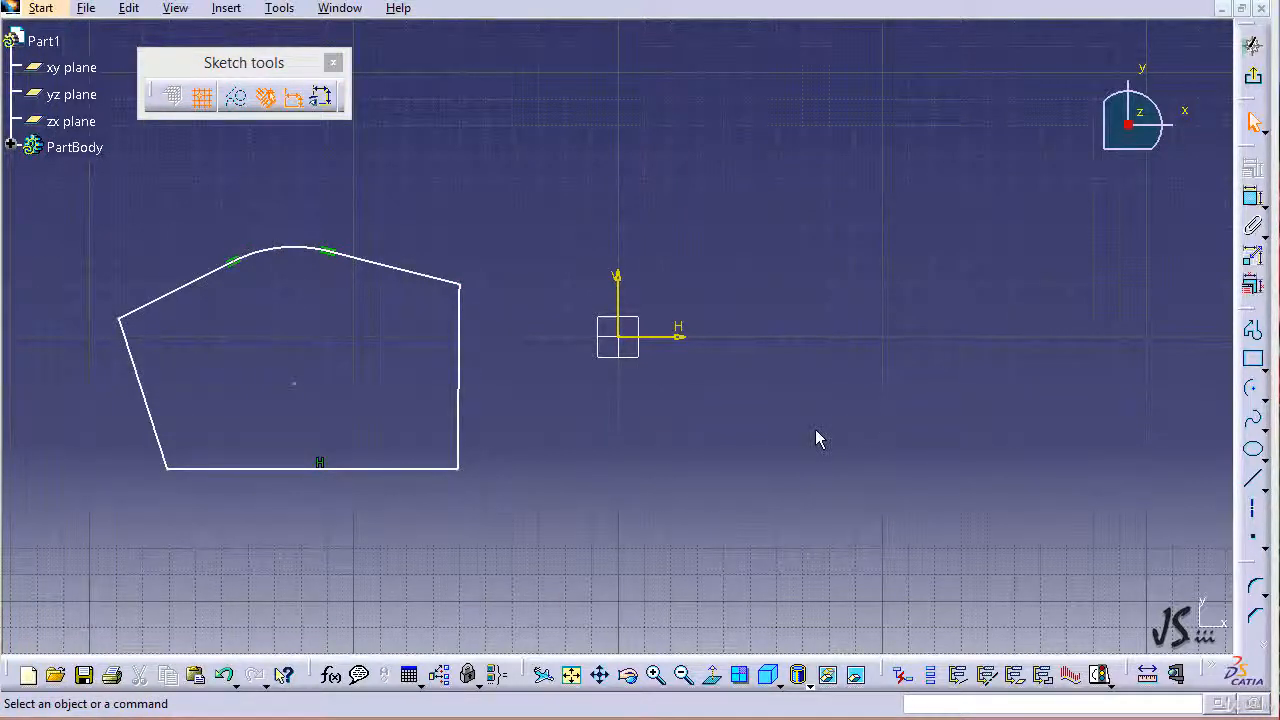
Draw a slanted line above and to the right of the sketch origin, and move the whole line up and to the left
{"action": "left_click", "coordinate": [1258, 487]}
{"action": "left_click", "coordinate": [829, 250]}
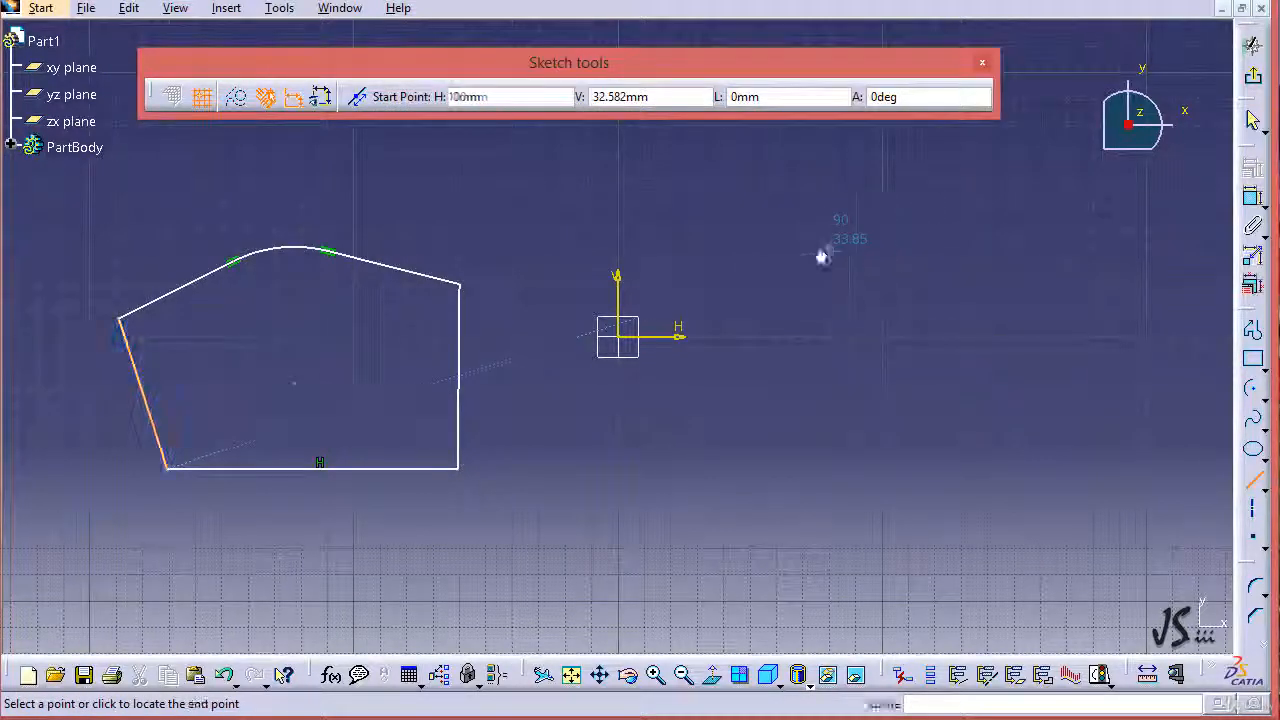
{"action": "left_click", "coordinate": [1015, 197]}
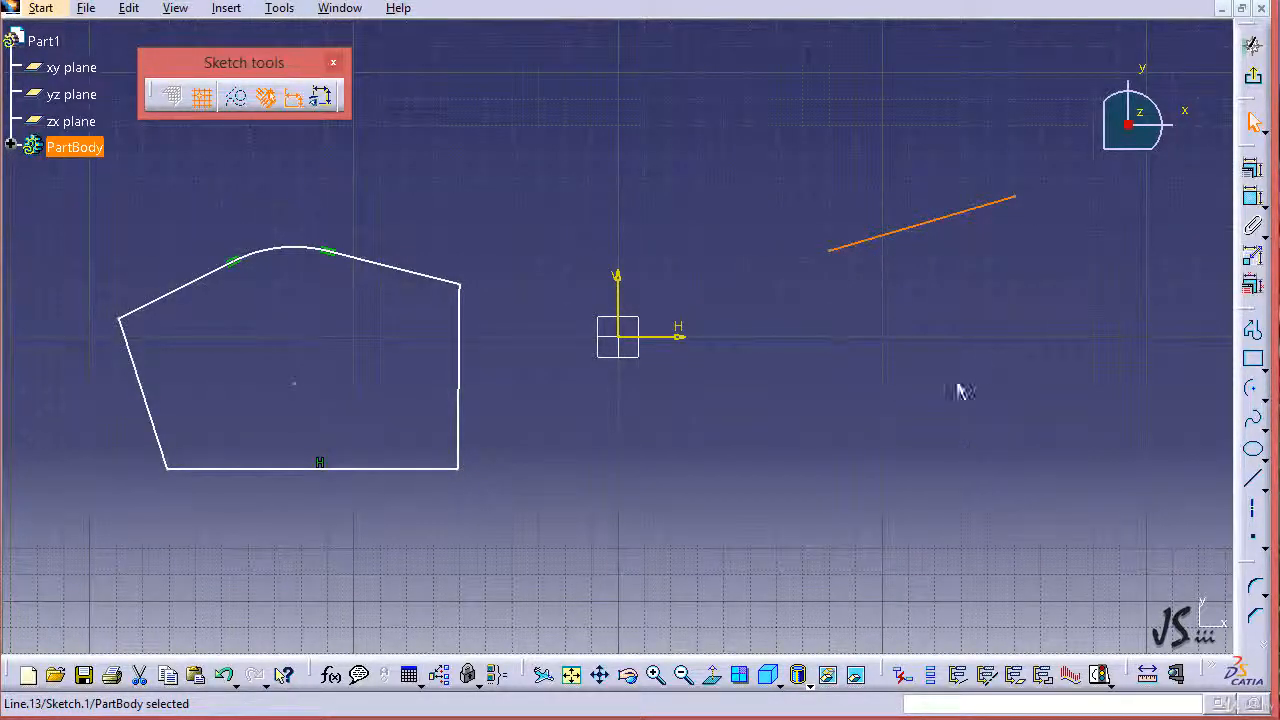
{"action": "left_click_drag", "start_coordinate": [934, 220], "coordinate": [844, 177]}
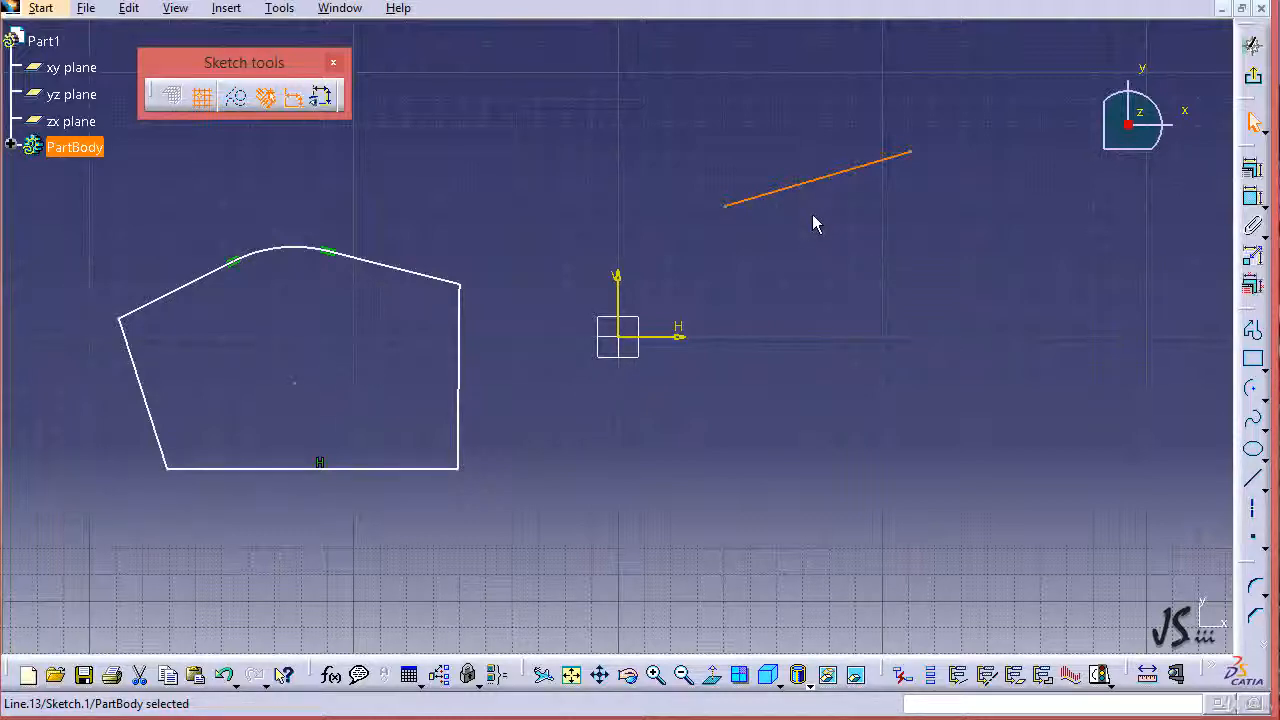
Apply a Fix constraint to the separate slanted line
{"action": "left_click", "coordinate": [1251, 168]}
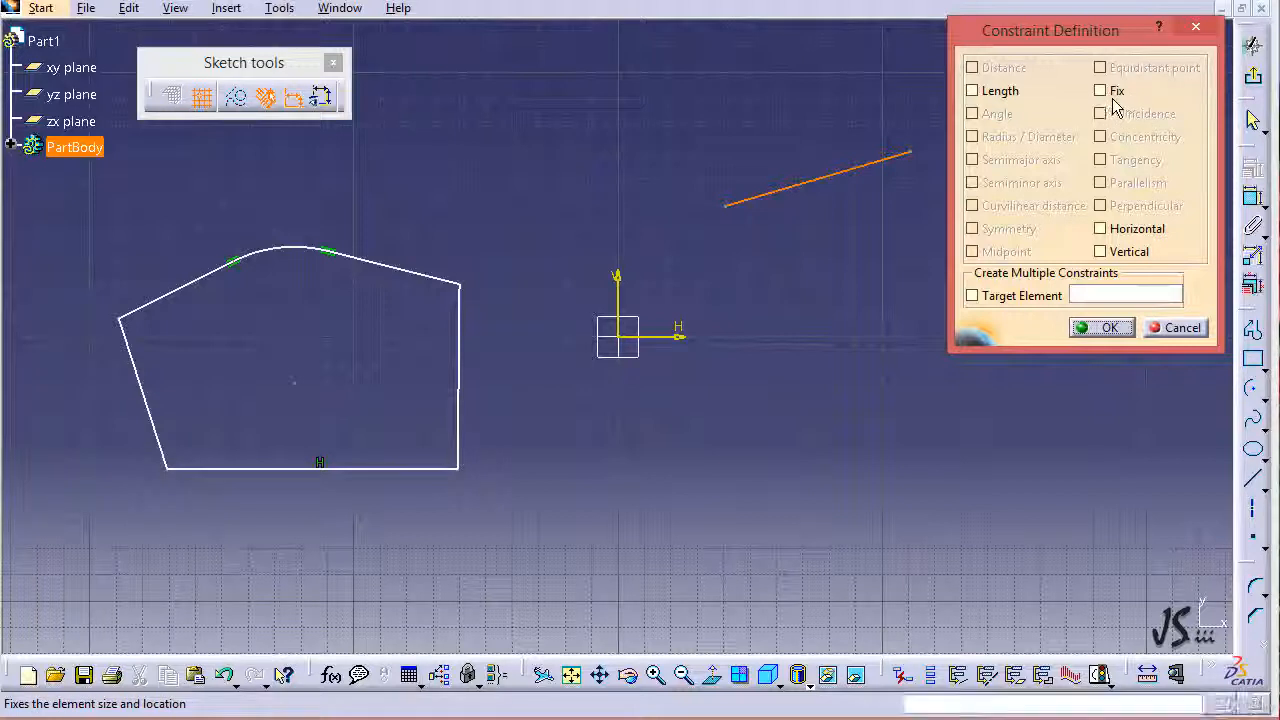
{"action": "left_click", "coordinate": [1100, 90]}
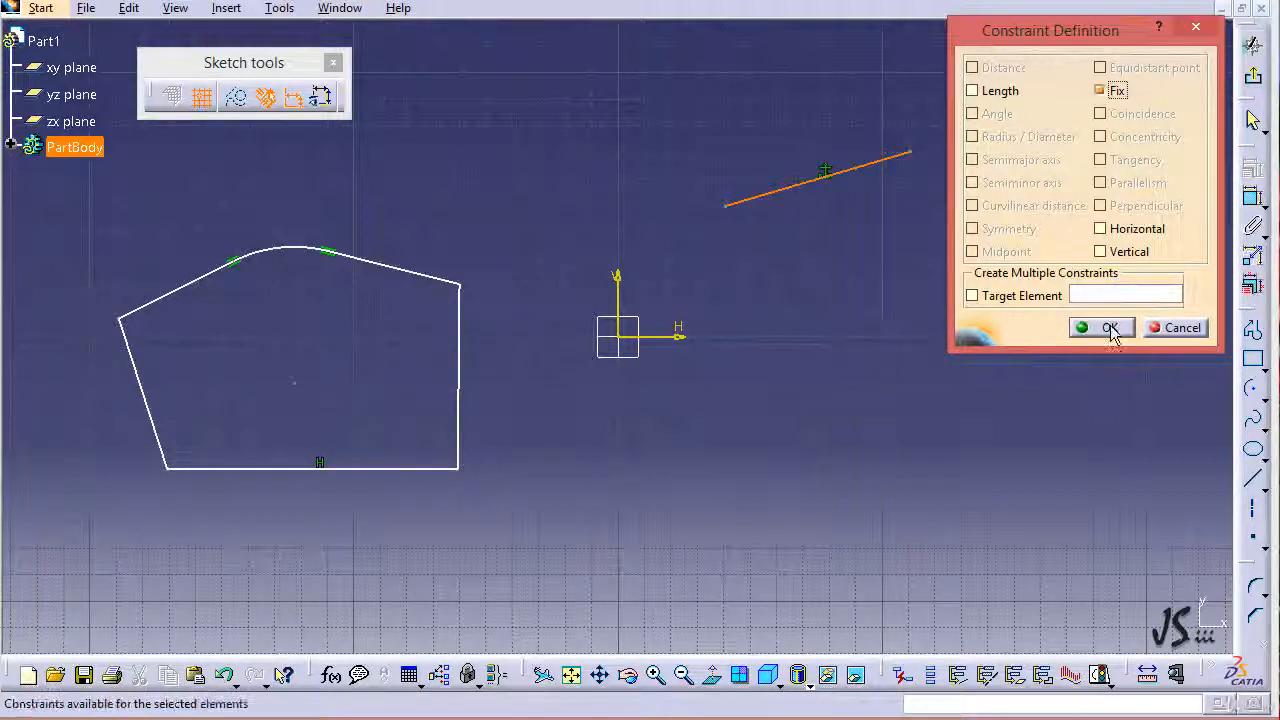
{"action": "left_click", "coordinate": [1109, 328]}
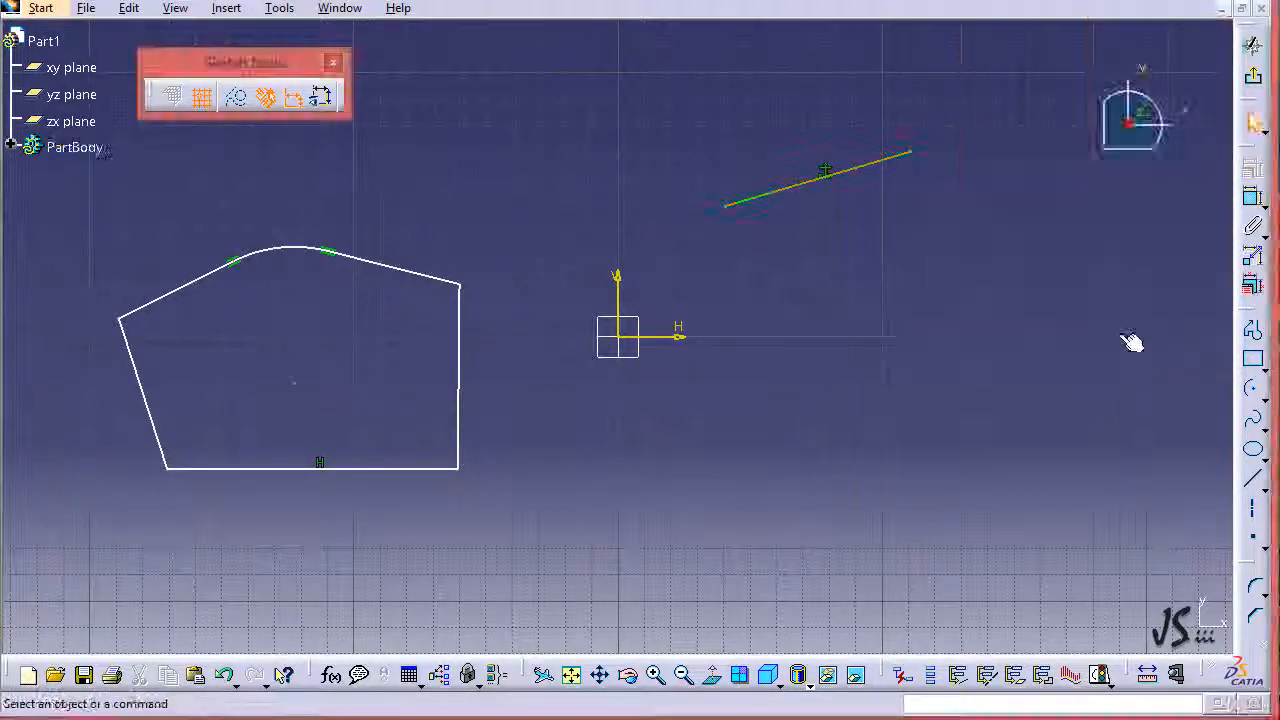
Lengthen the fixed slanted line along its own direction by moving its upper right endpoint outward
{"action": "left_click", "coordinate": [848, 172]}
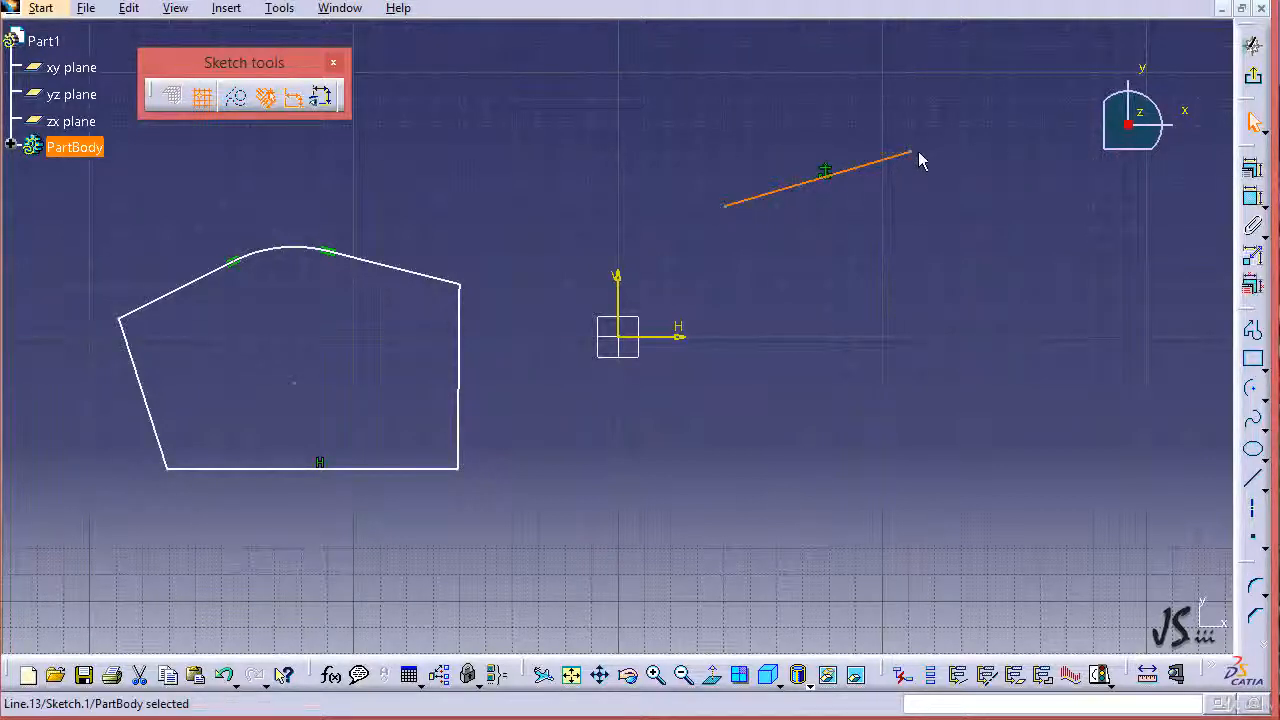
{"action": "left_click_drag", "start_coordinate": [912, 156], "coordinate": [975, 187]}
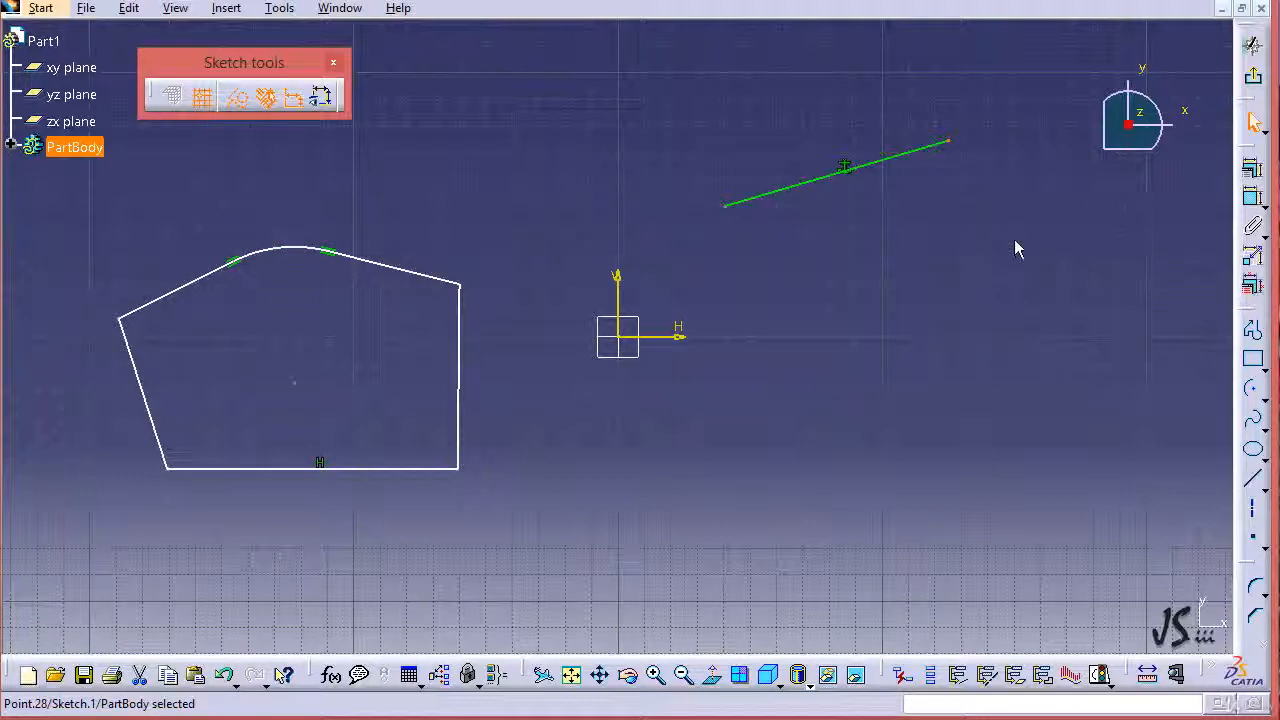
{"action": "left_click", "coordinate": [987, 248]}
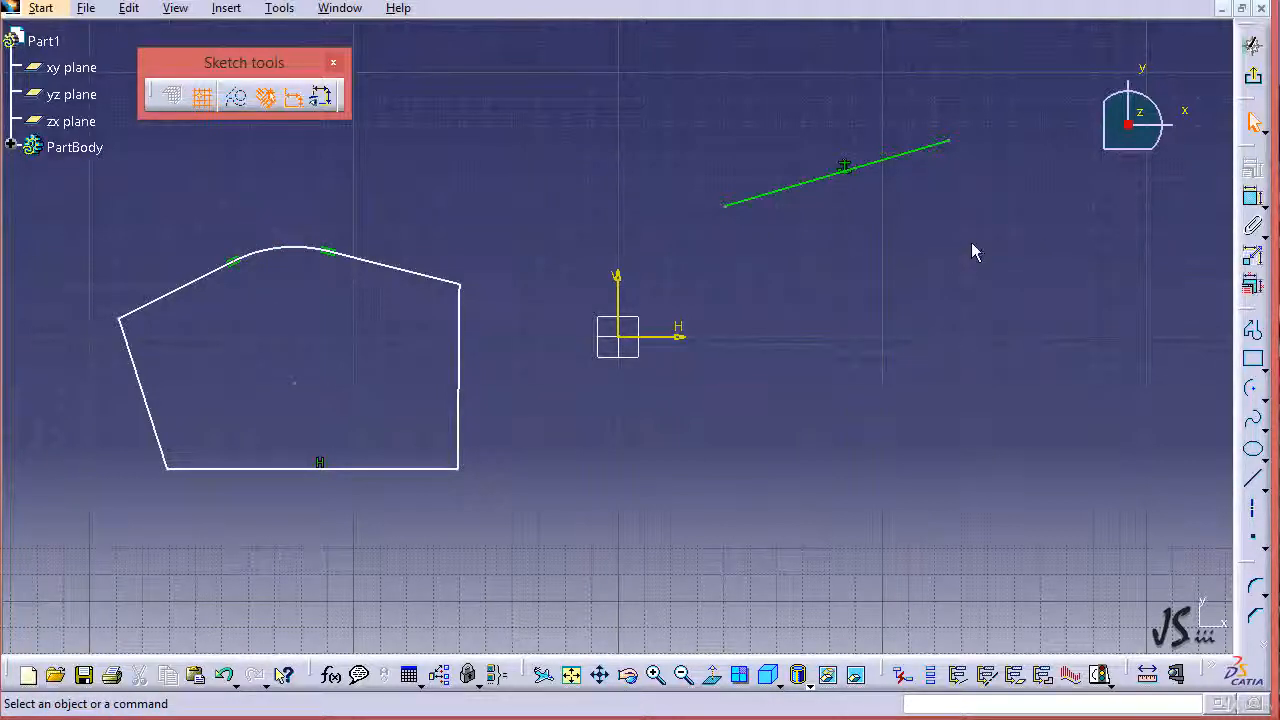